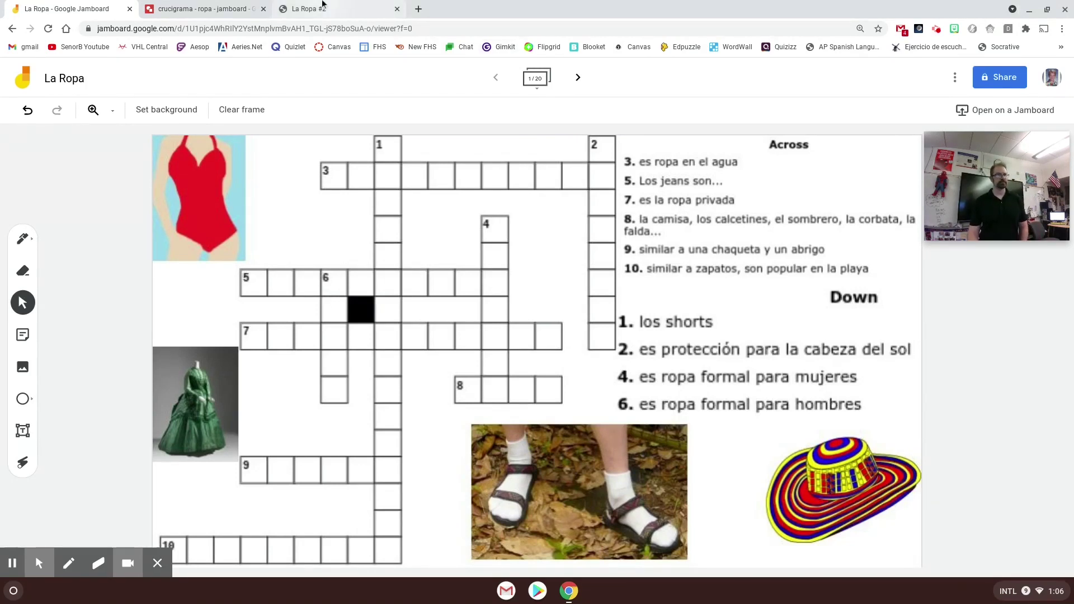
Step: Switch to the 'La Ropa #2' crossword page on Crossword Labs
click(323, 7)
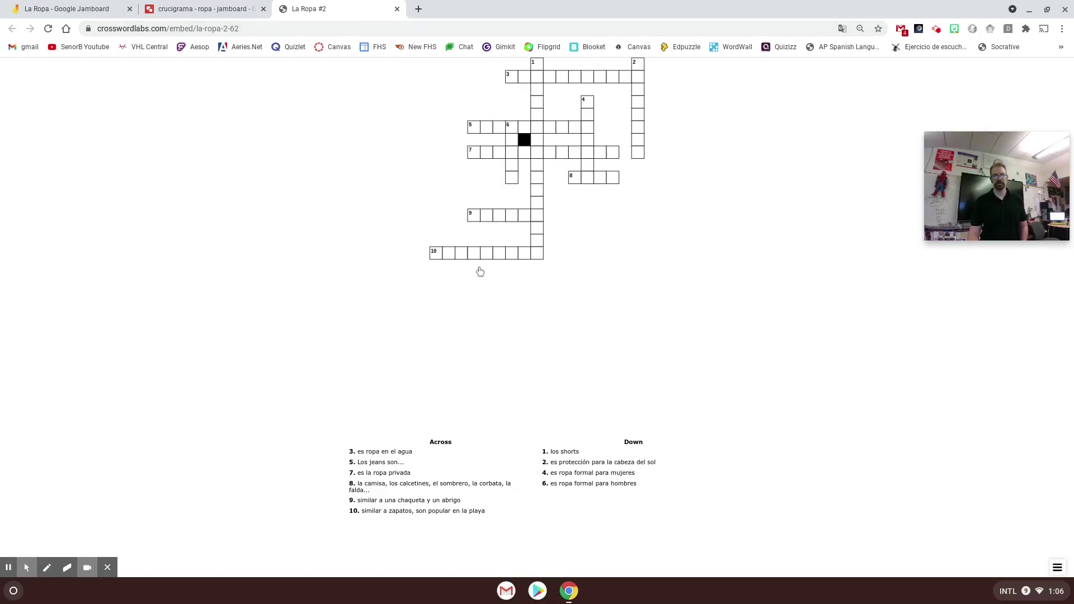
Step: Switch to the 'crucigrama - ropa - jamboard' Google Drawings document
click(196, 3)
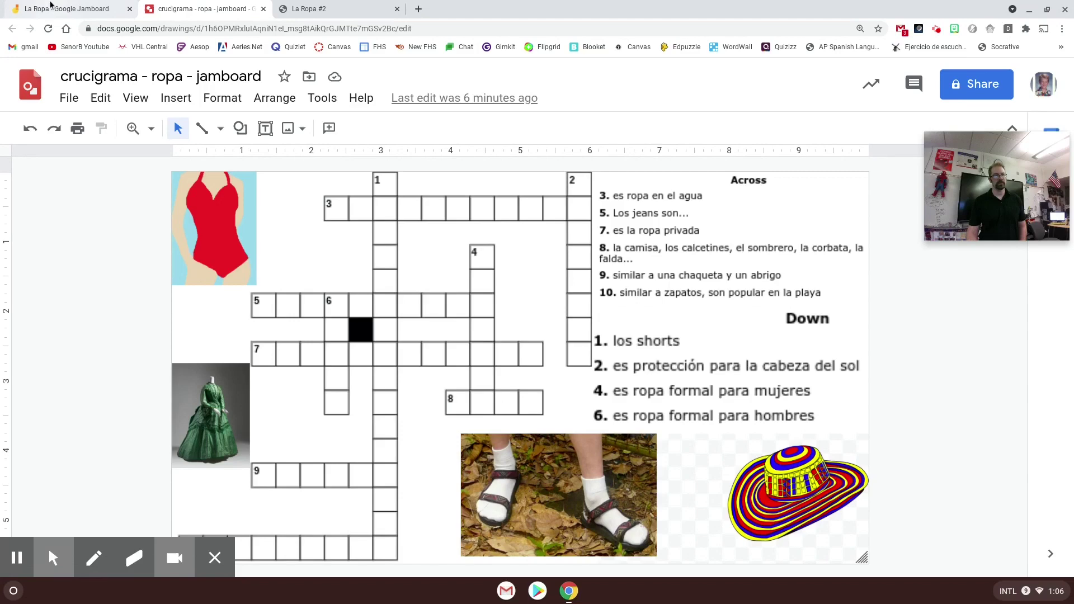
Step: Create a new blank Google Drawings file from the File menu
click(68, 98)
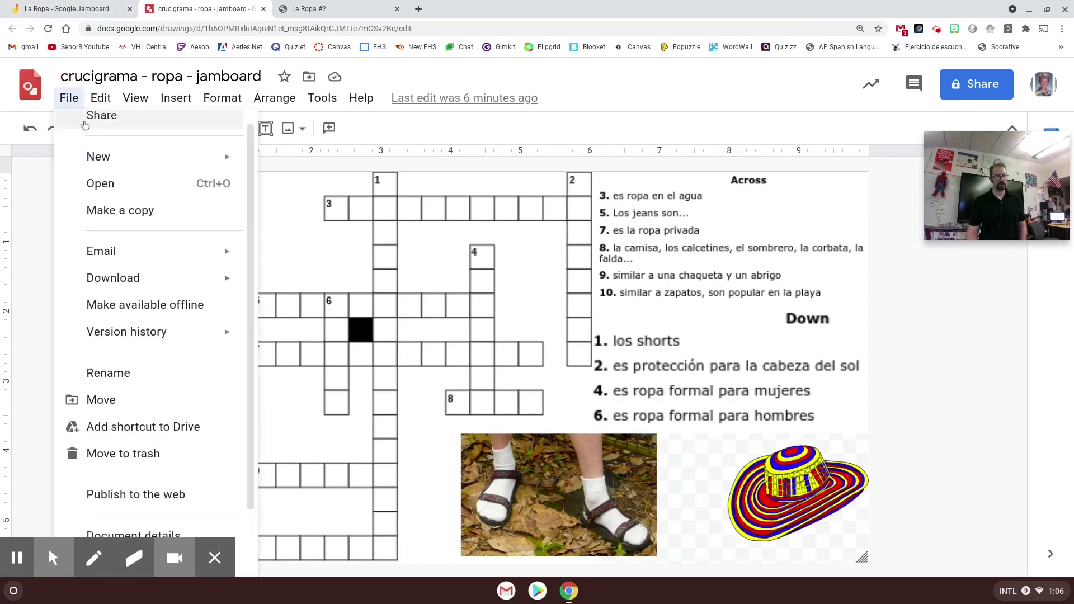
mouse_move(103, 158)
click(279, 159)
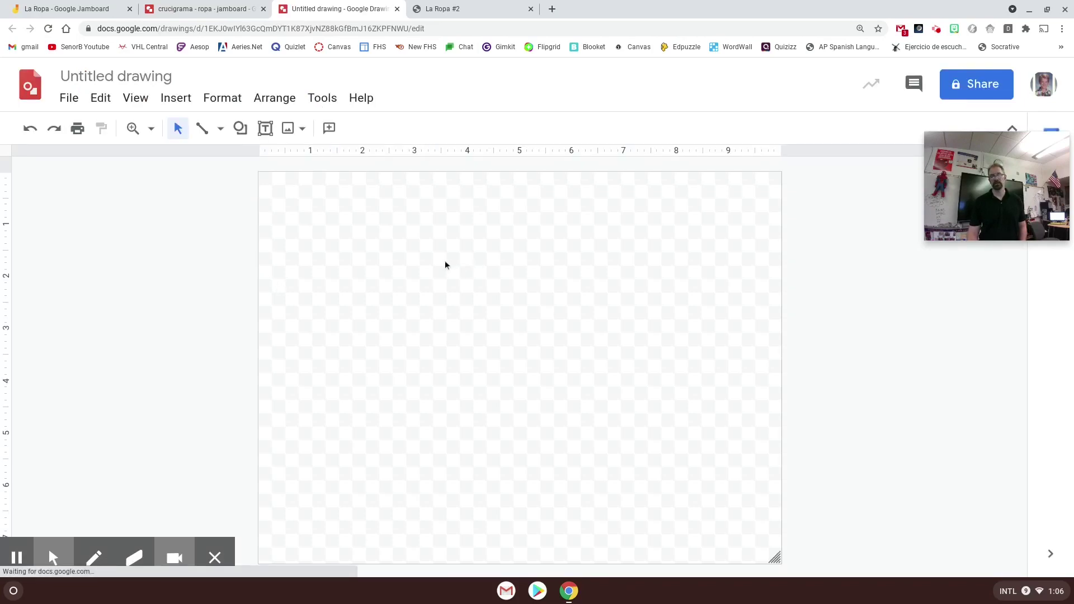
Step: Set the new drawing's page size to Widescreen 16:9, then return to the La Ropa #2 crossword
click(70, 99)
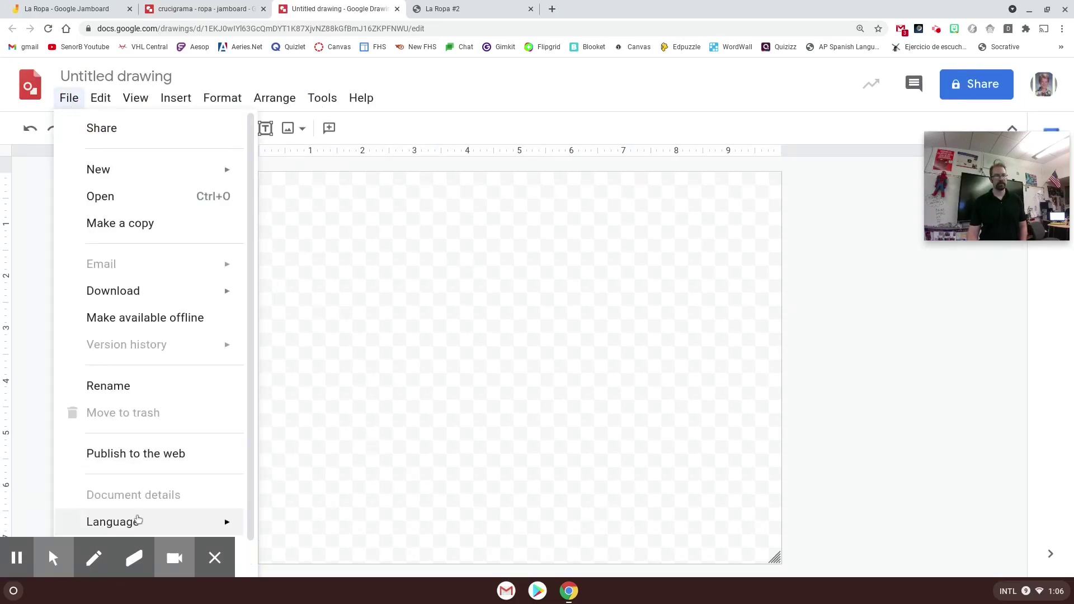
scroll(140, 492, down, 1)
scroll(140, 504, down, 2)
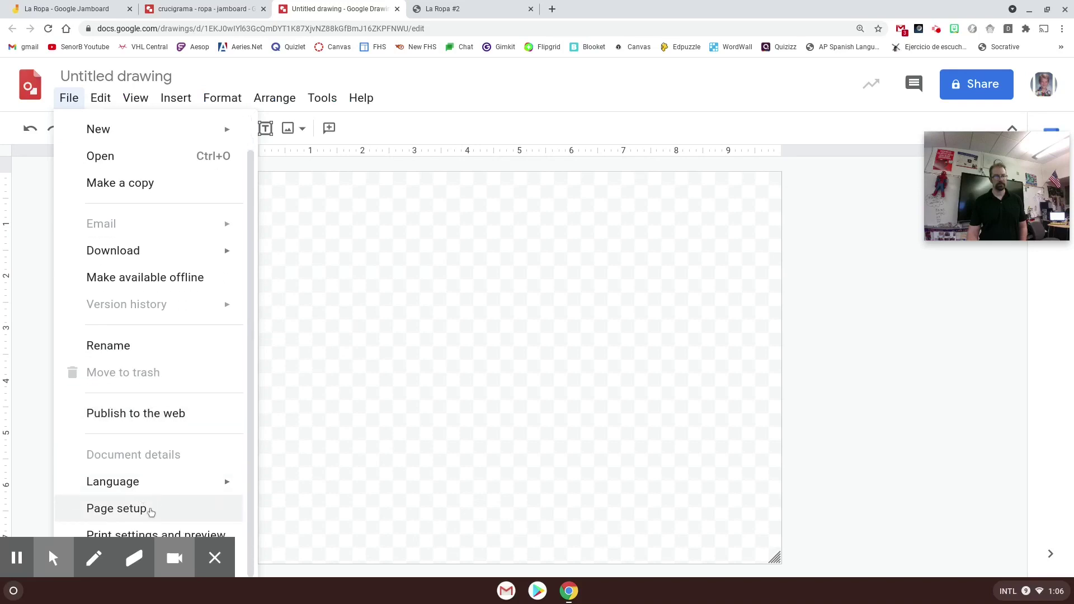
click(148, 508)
click(491, 299)
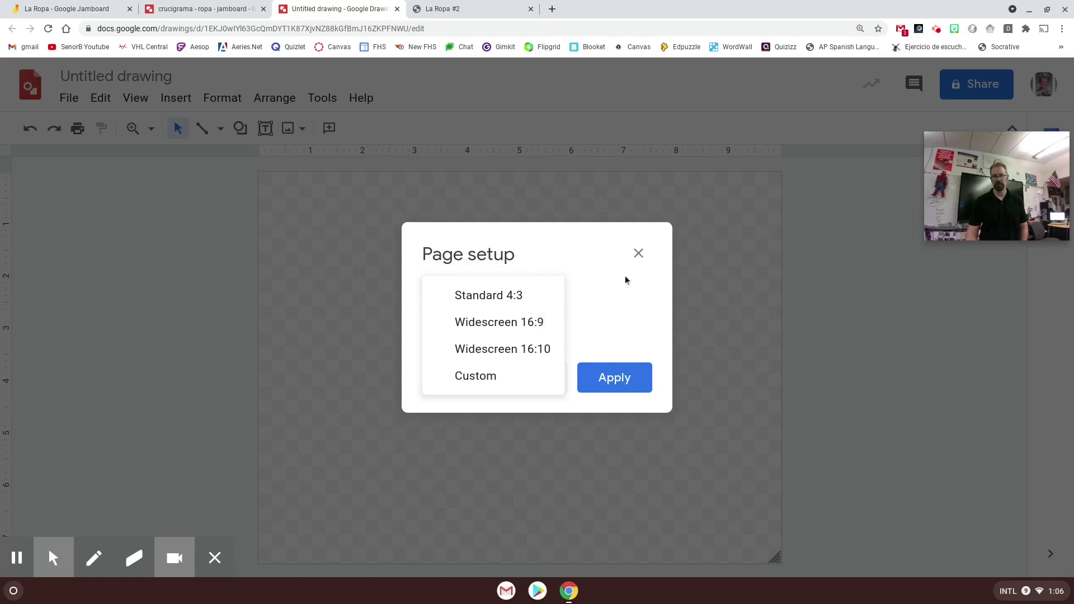
click(620, 291)
click(612, 378)
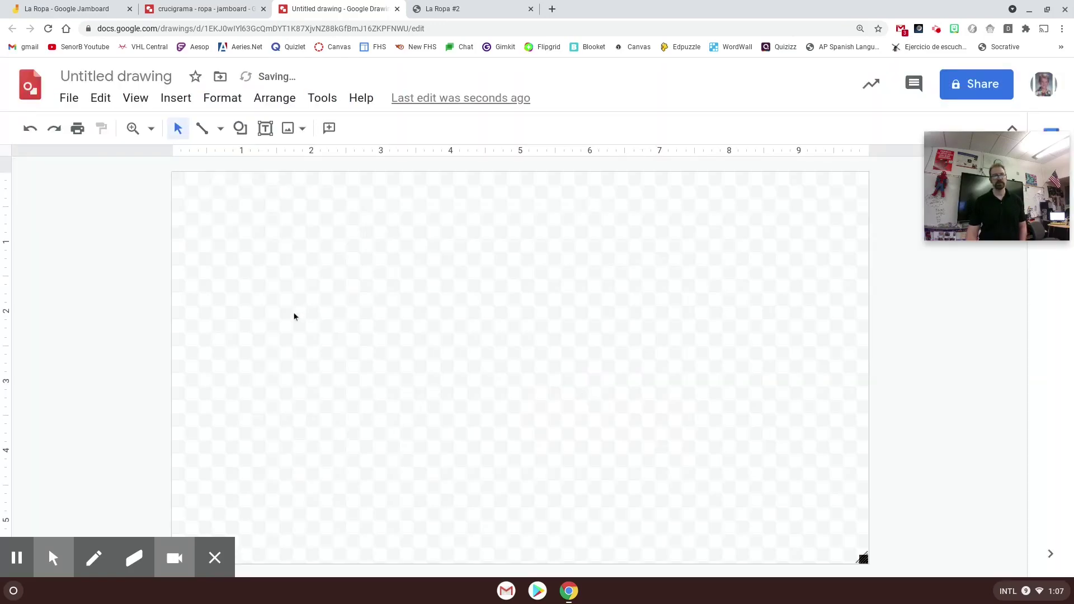
click(442, 9)
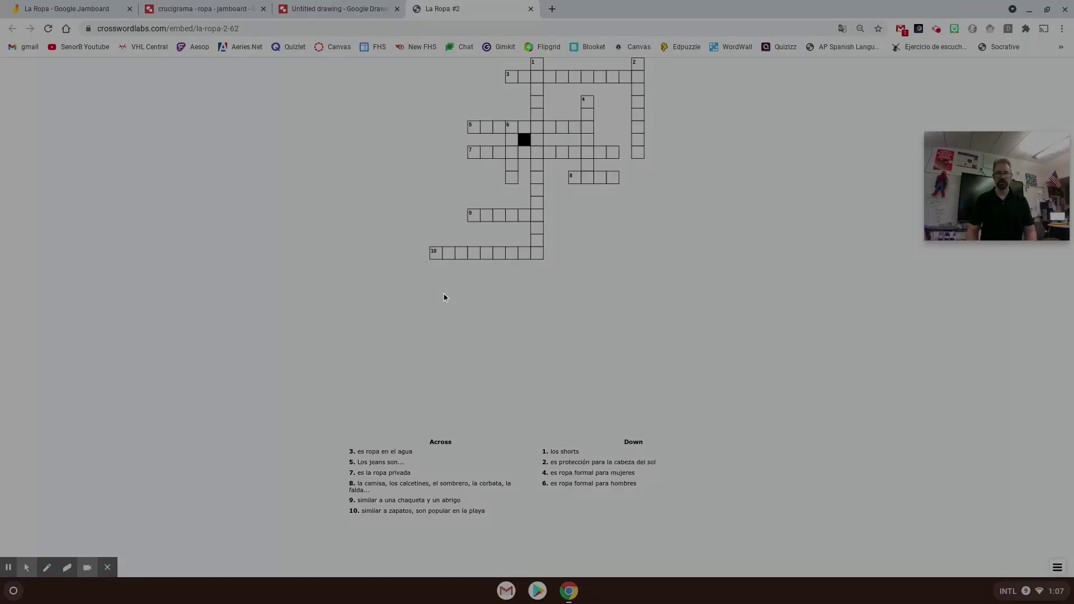
Step: Copy a partial screenshot of the crossword's Across clues to the clipboard, then return to the Untitled drawing
drag(427, 265, 648, 52)
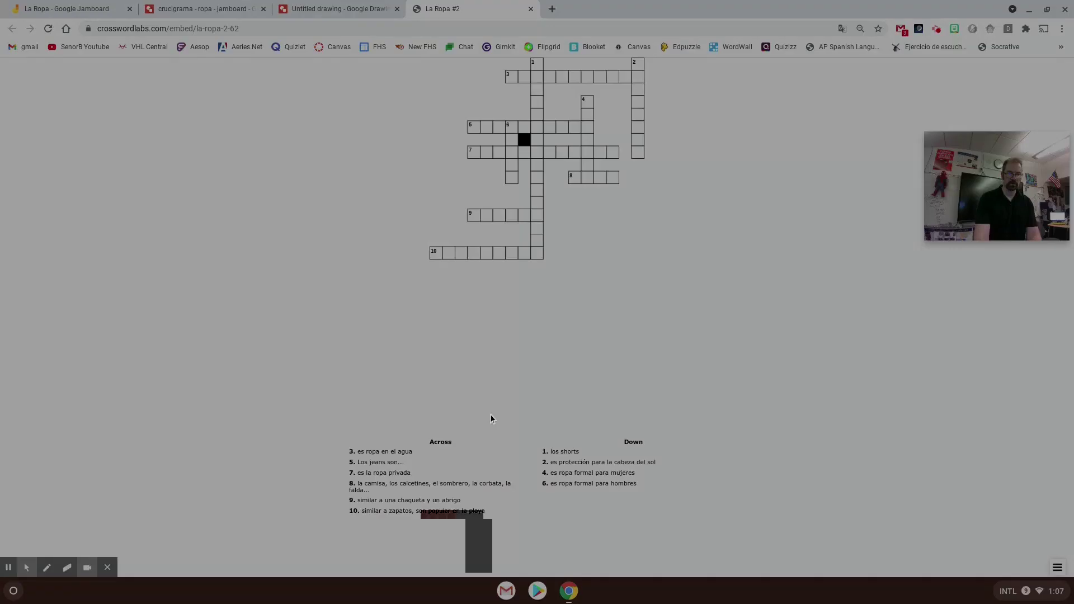
drag(339, 423, 532, 531)
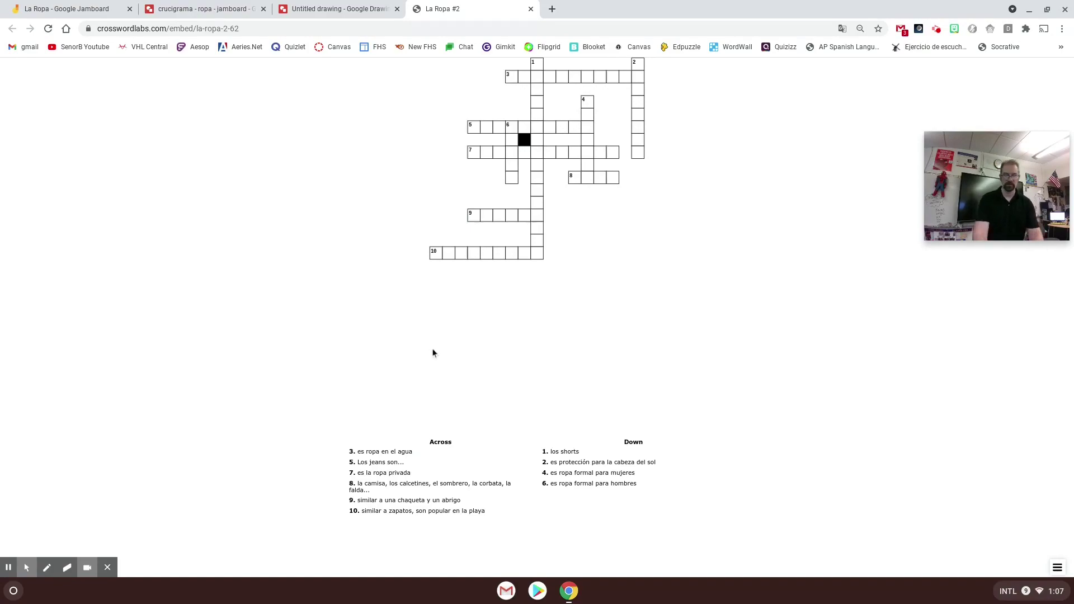
key(ctrl+shift+F5)
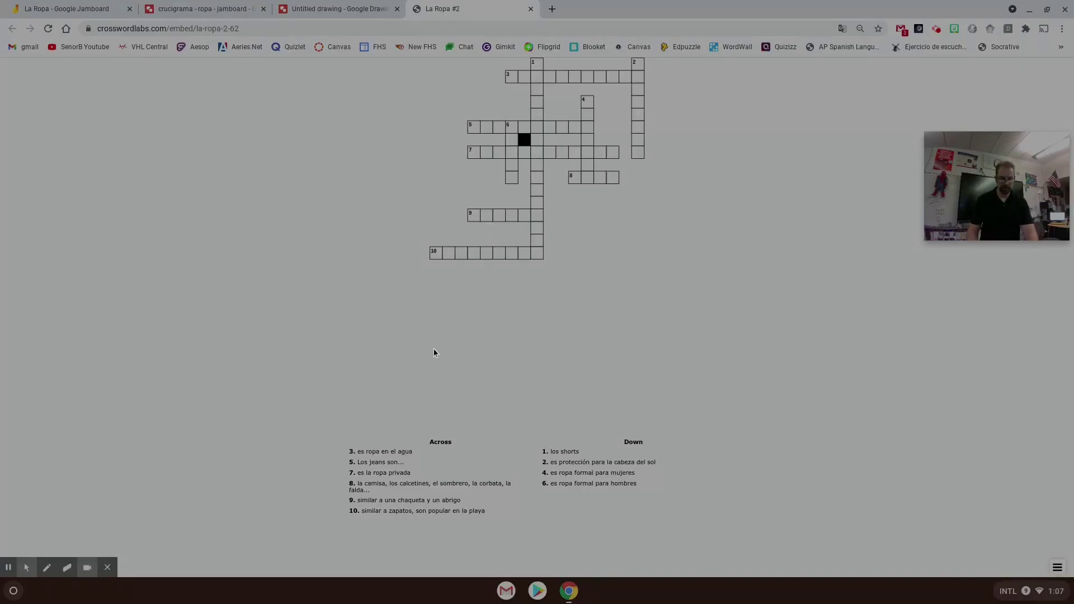
drag(345, 434, 525, 529)
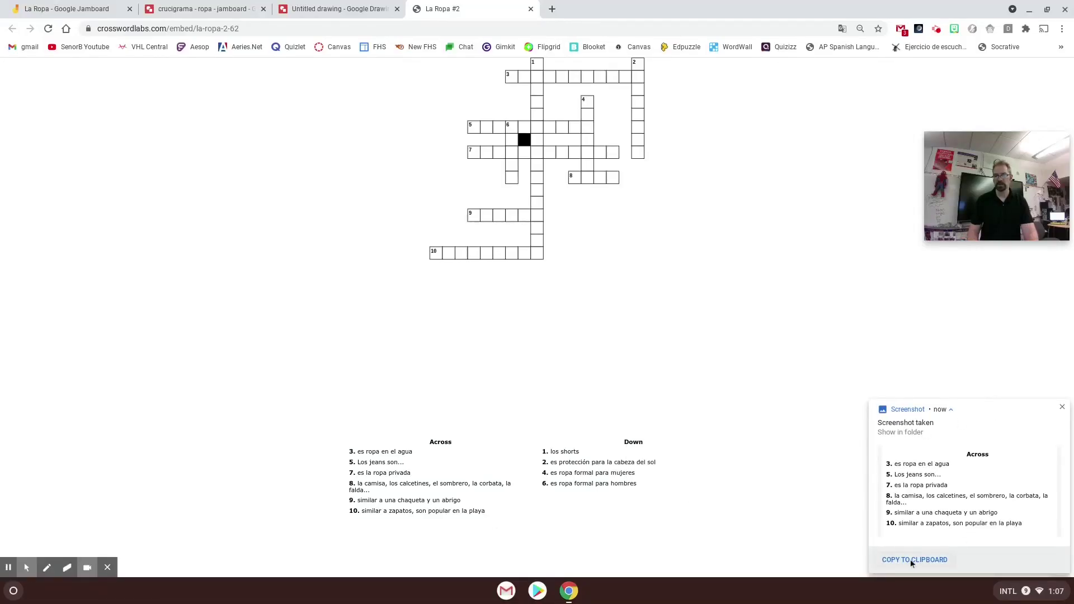
click(924, 561)
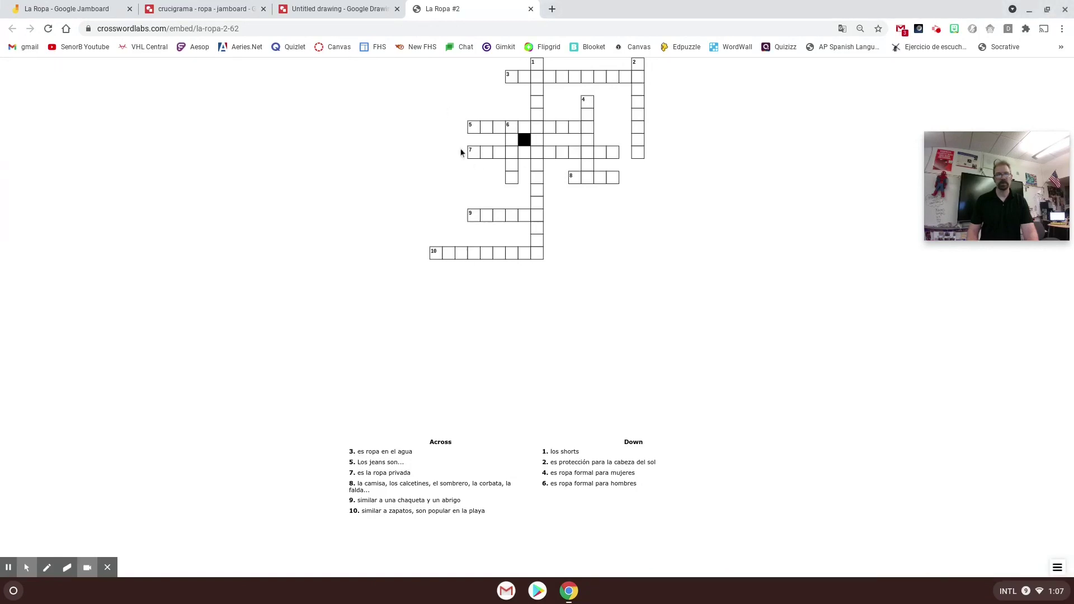
click(371, 5)
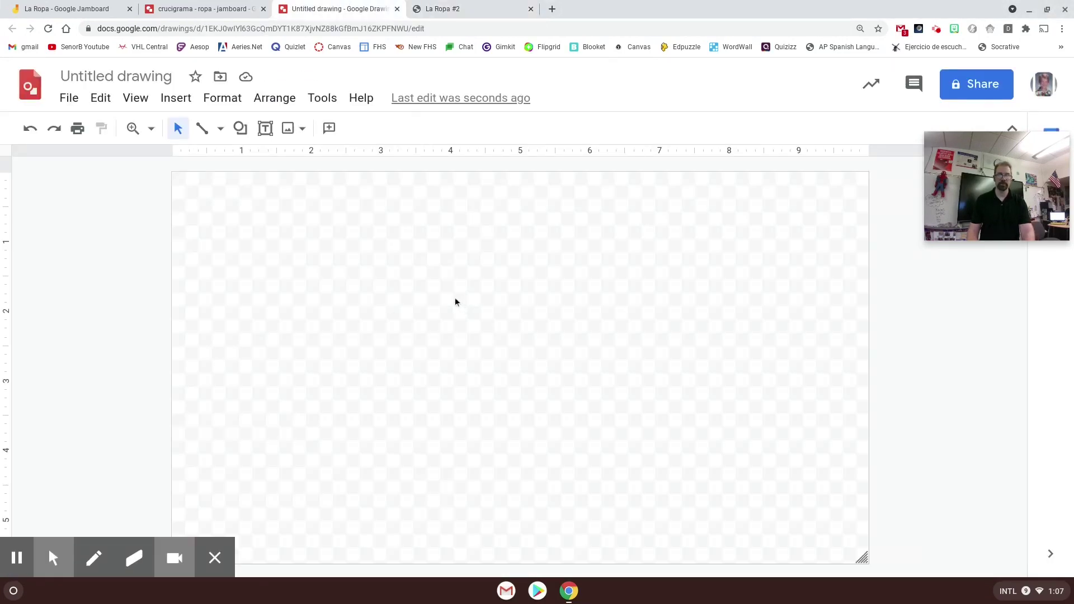
Step: Paste and position the Across clues screenshot in the Untitled drawing, then return to the crucigrama drawing
key(ctrl+v)
drag(297, 219, 435, 301)
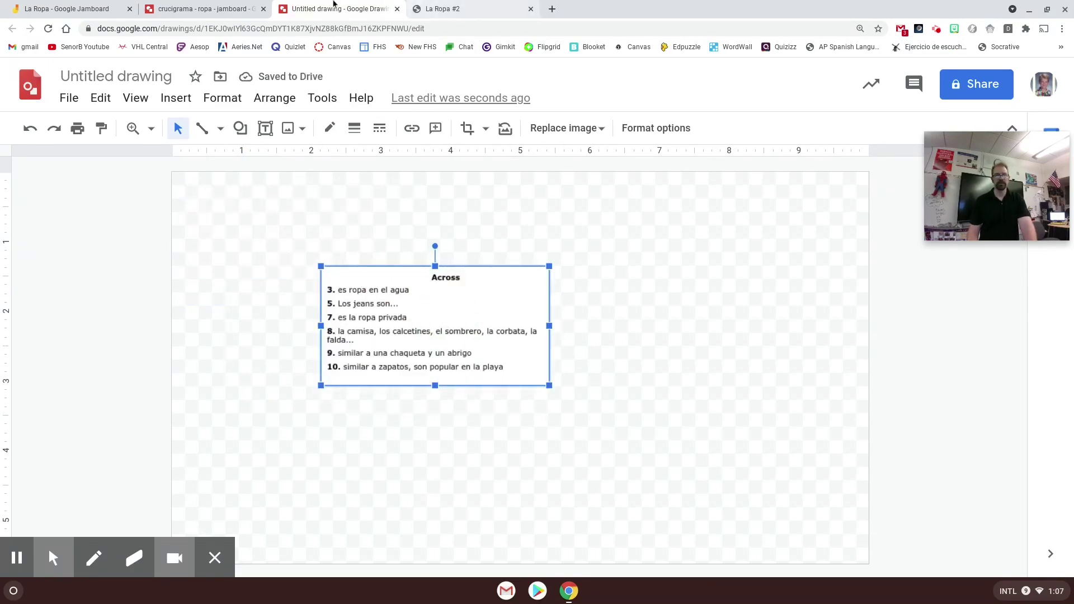
click(456, 9)
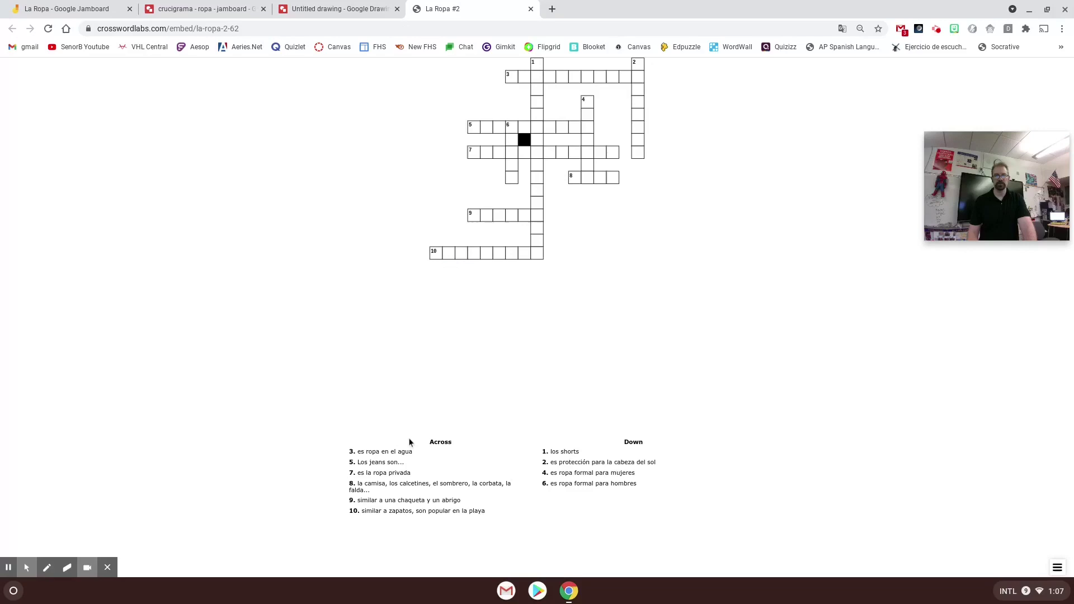
click(202, 9)
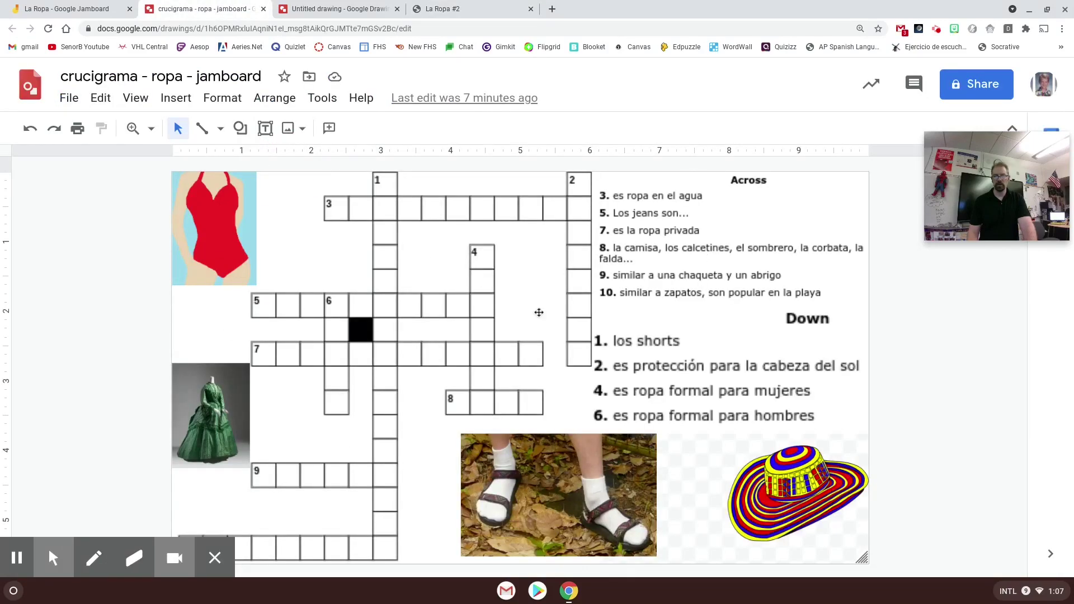
Step: Inspect the crucigrama drawing's grid image and Across and Down clue boxes, closing Insert unused
click(392, 300)
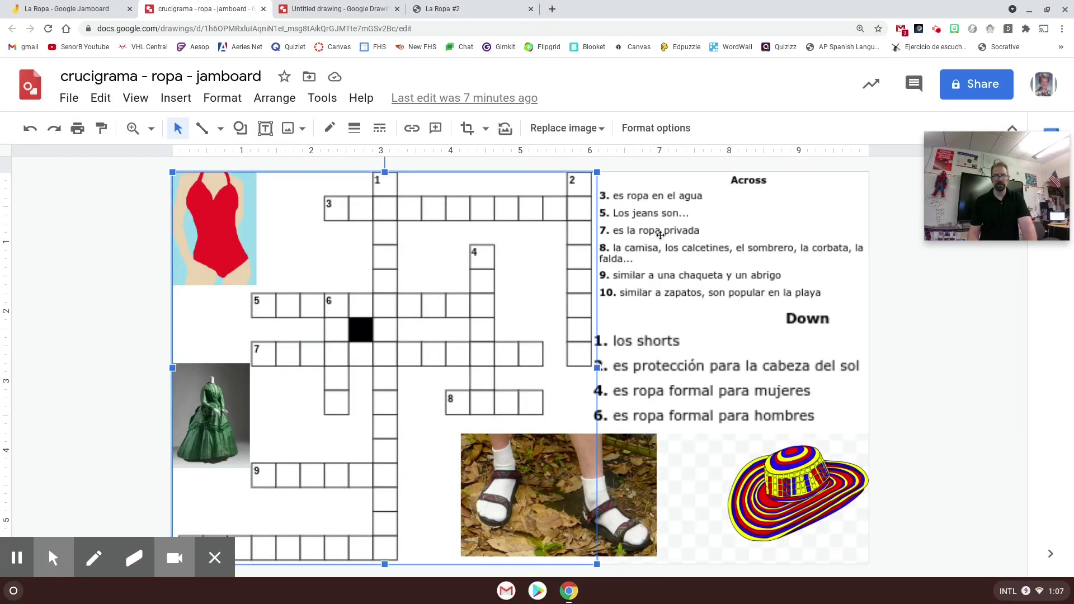
click(660, 235)
click(662, 358)
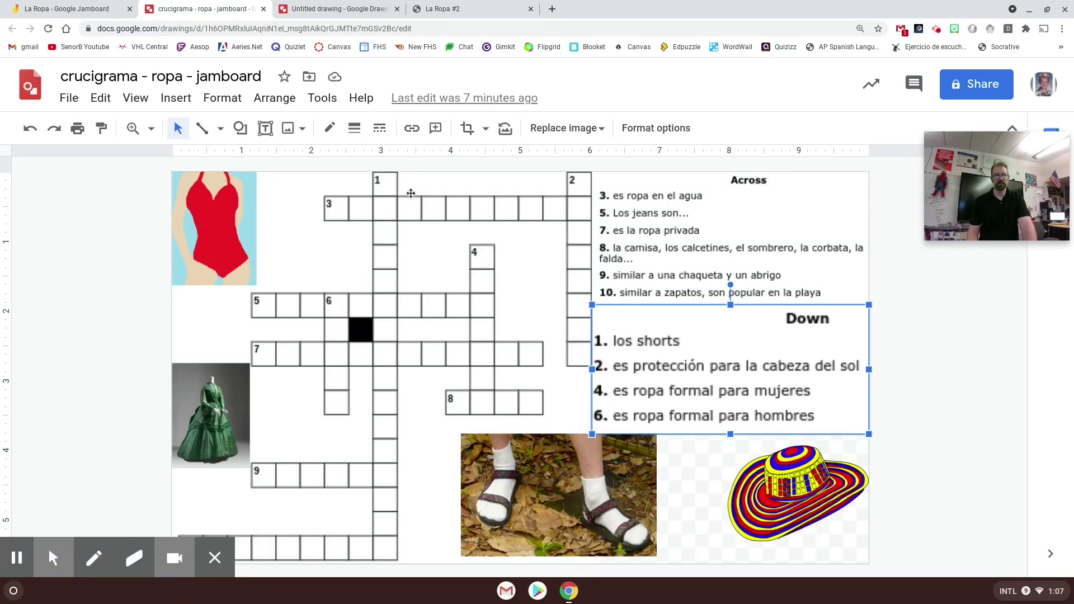
click(175, 98)
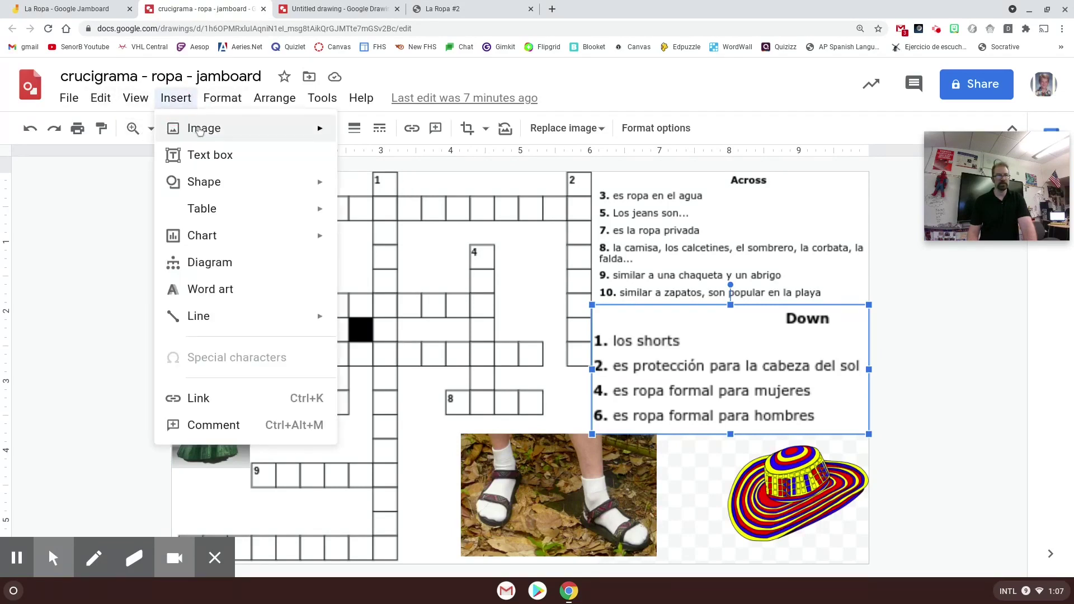
mouse_move(200, 130)
click(726, 78)
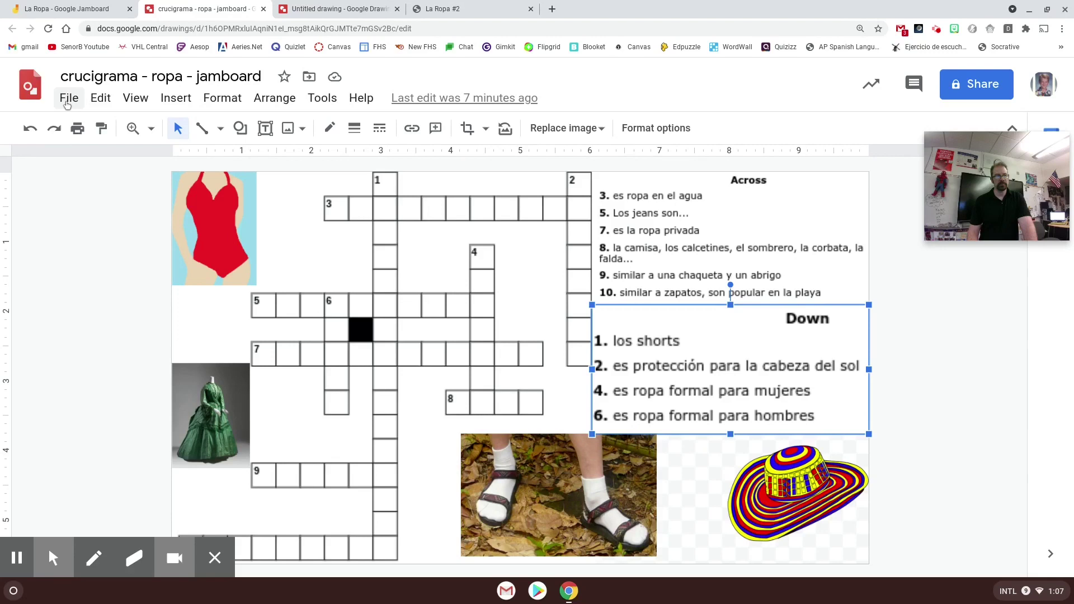
Step: Look at the drawing's JPEG download option, then return to the La Ropa Jamboard board
click(68, 101)
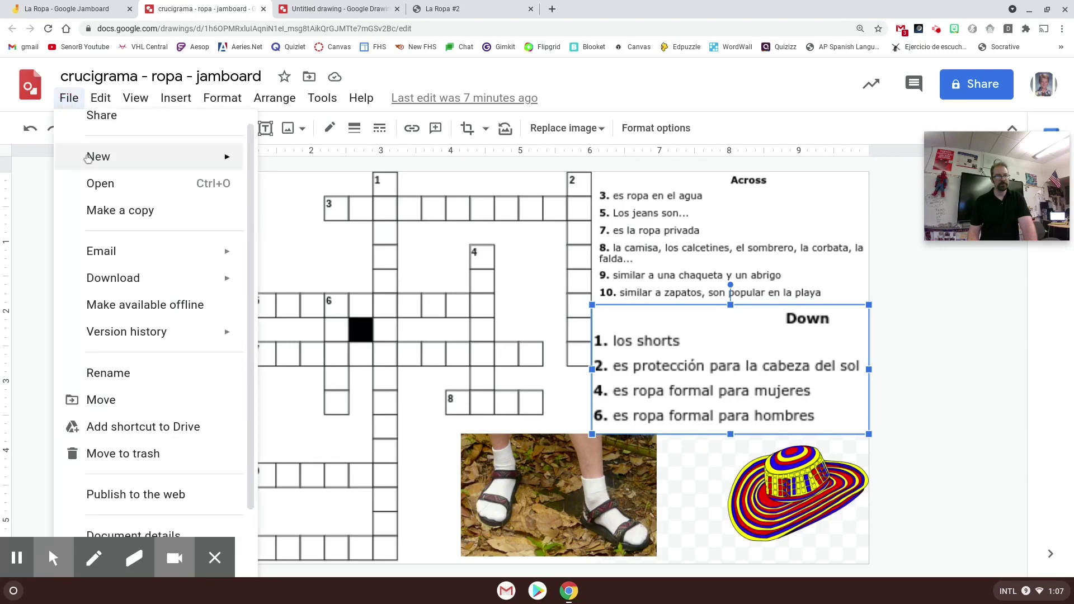
mouse_move(118, 280)
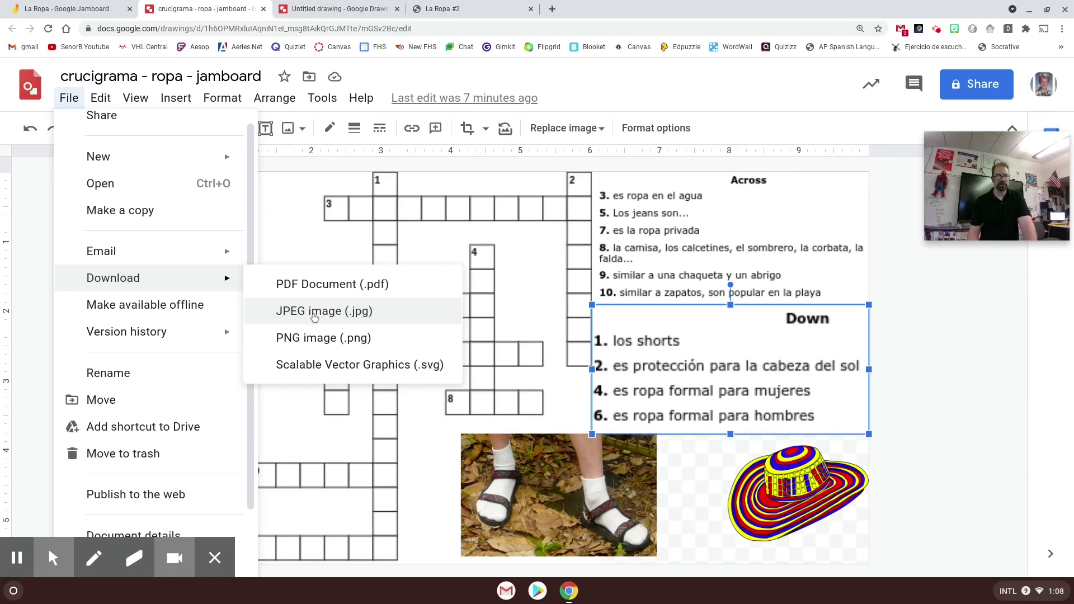
click(42, 5)
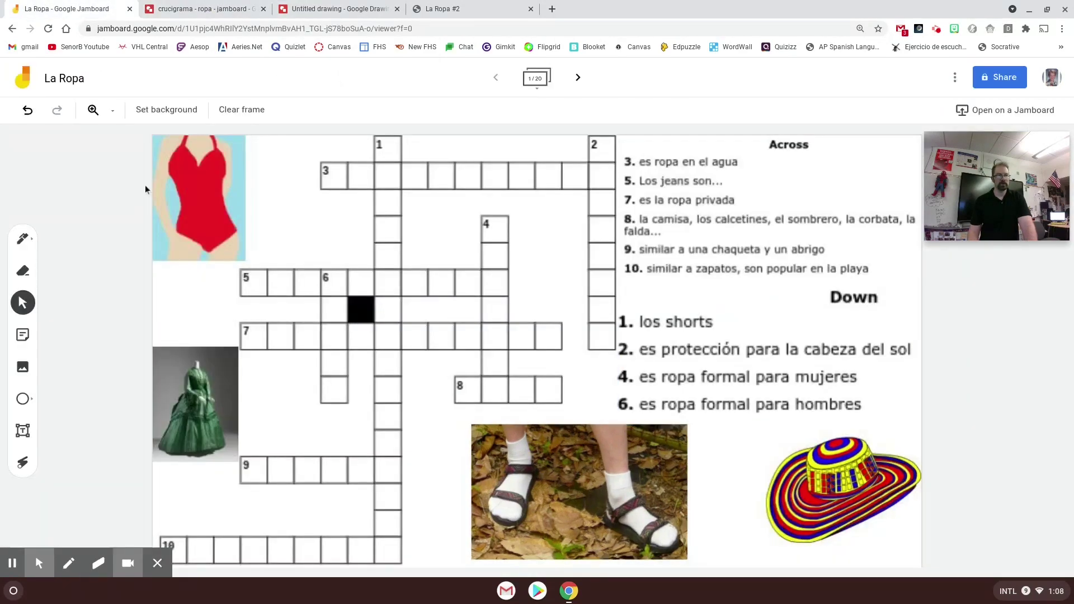
Step: Load the Jamboard home page in a new tab by entering 'jam' in the address bar
click(554, 9)
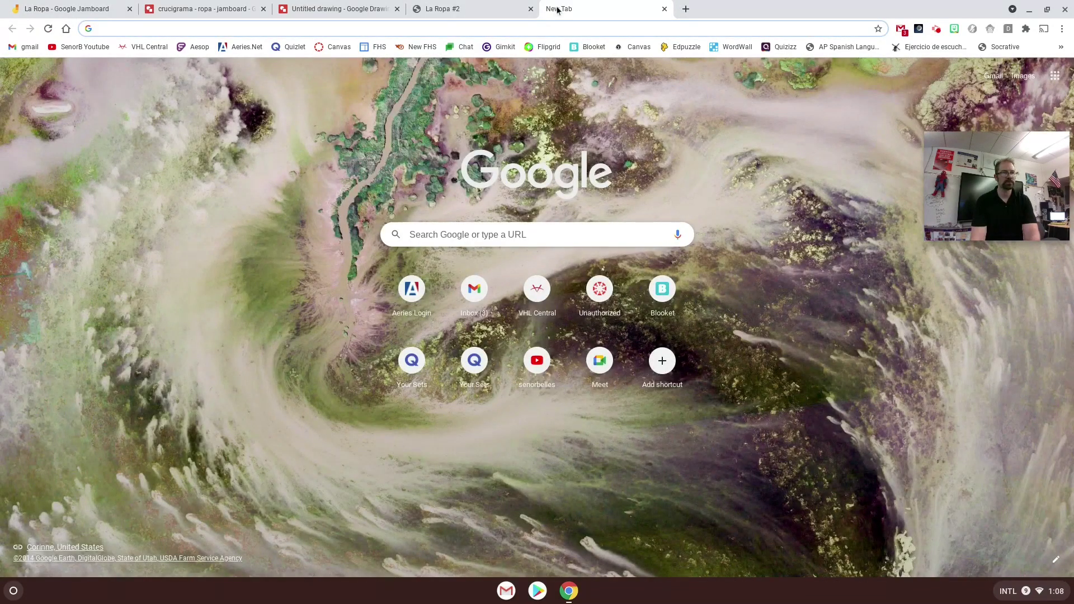
text(jamboa)
key(Return)
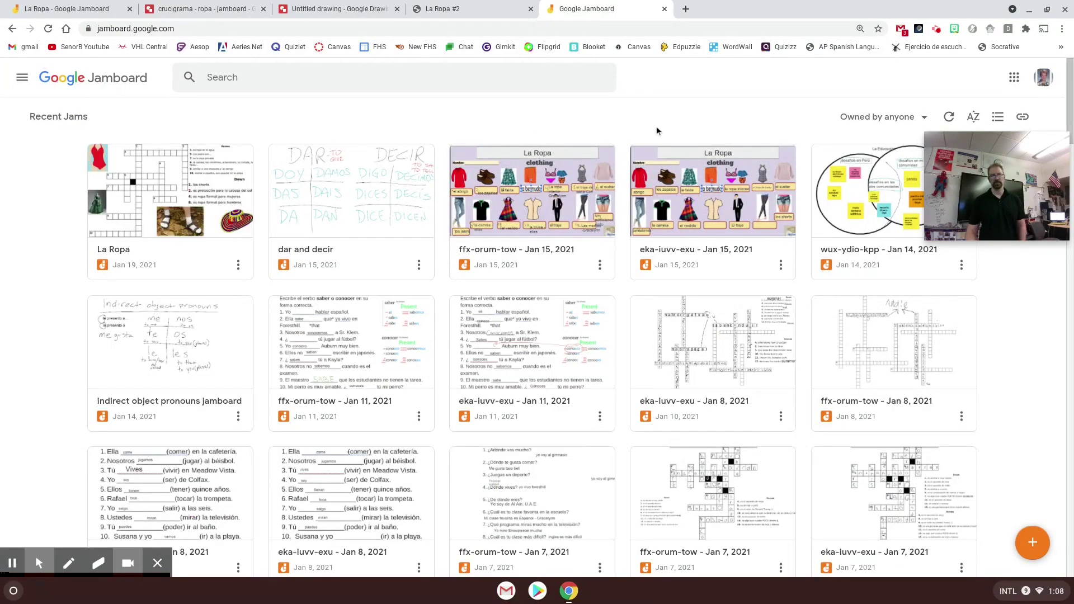
Step: Create a new jam and pick crucigrama - ropa - jamboard.jpg from Downloads as its background image
click(1034, 545)
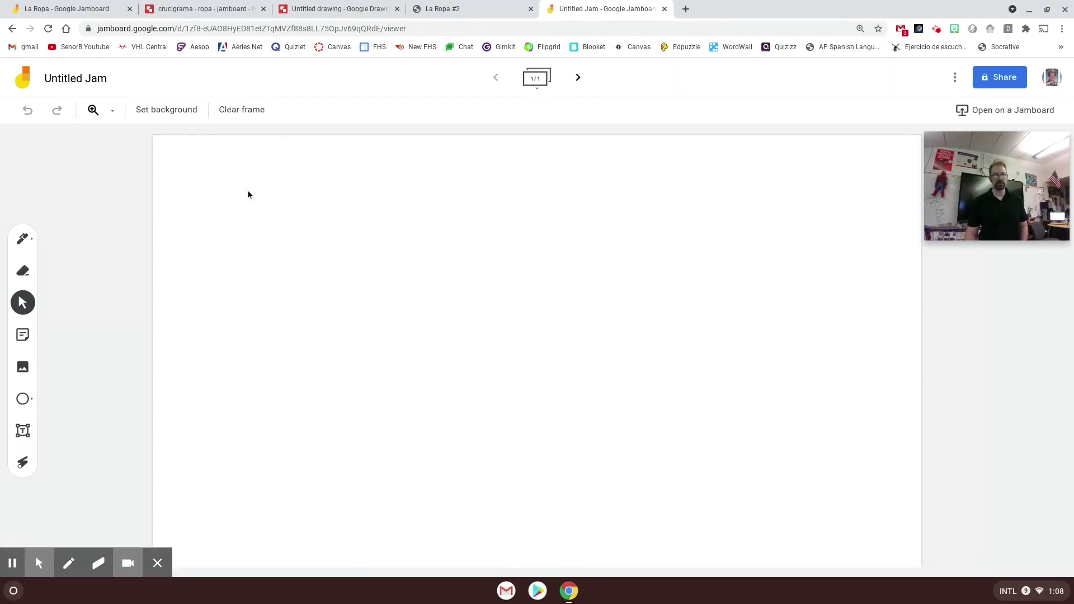
click(169, 110)
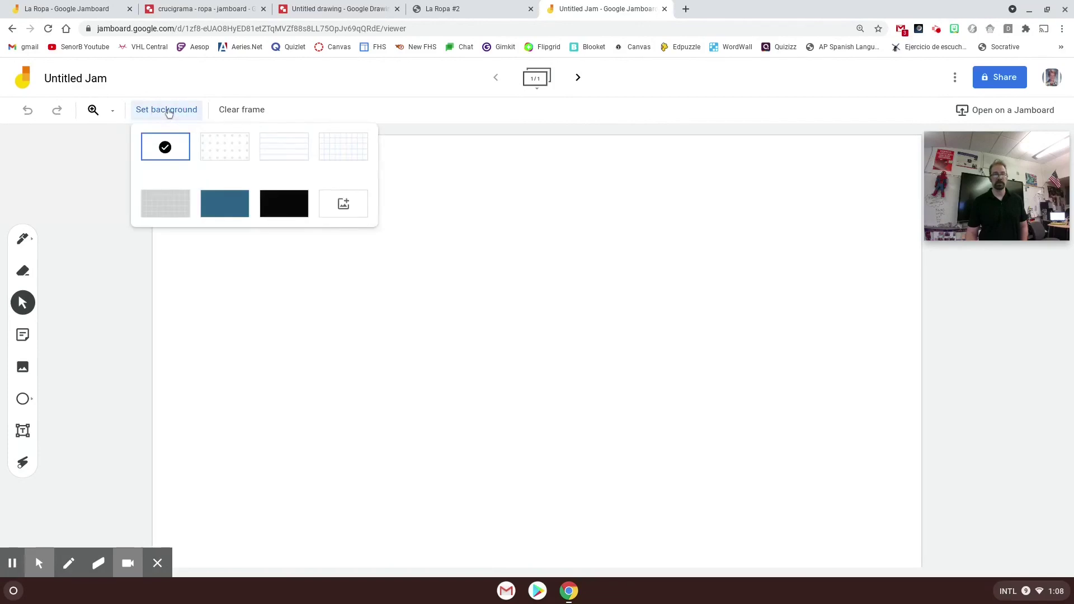
click(345, 206)
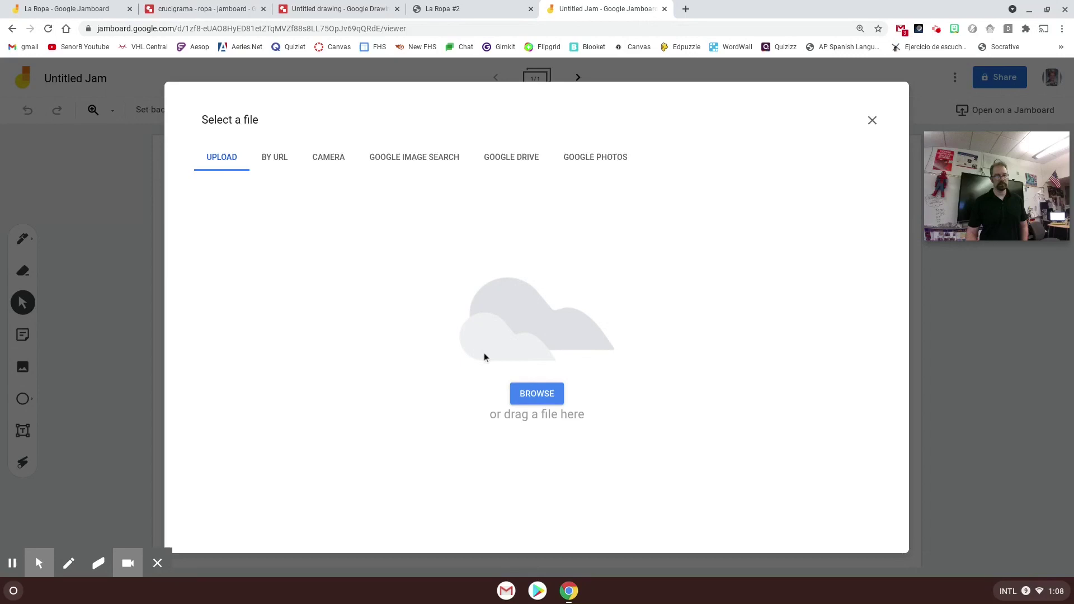
click(530, 398)
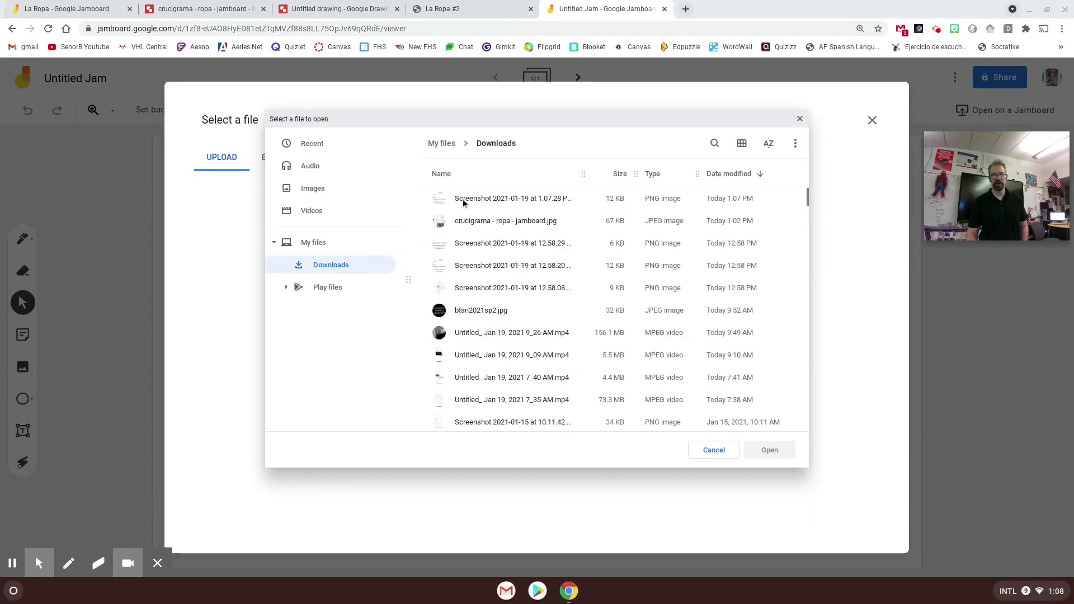
click(487, 223)
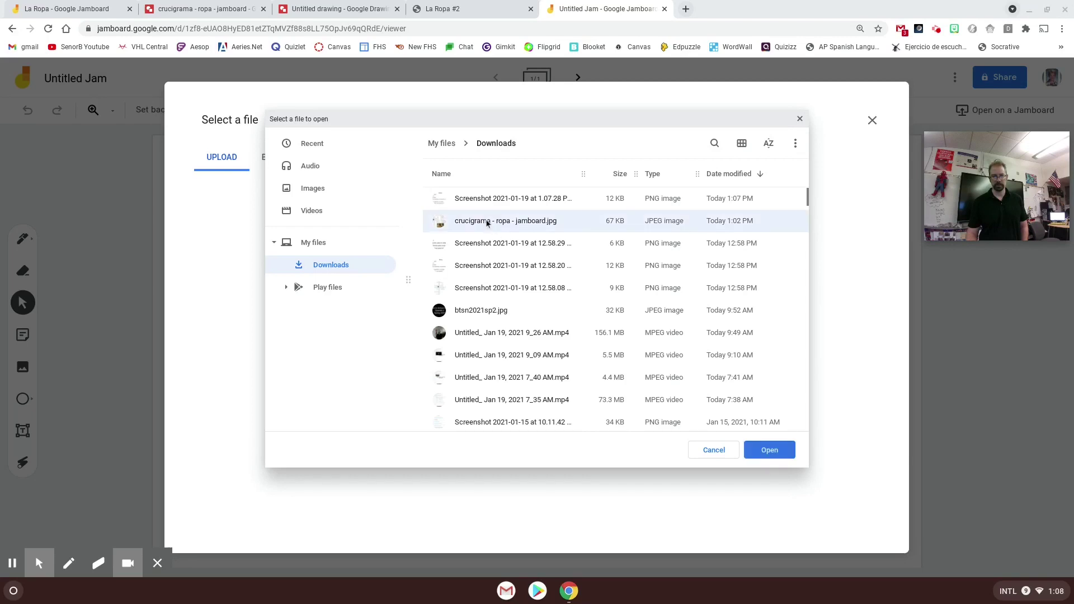
click(517, 202)
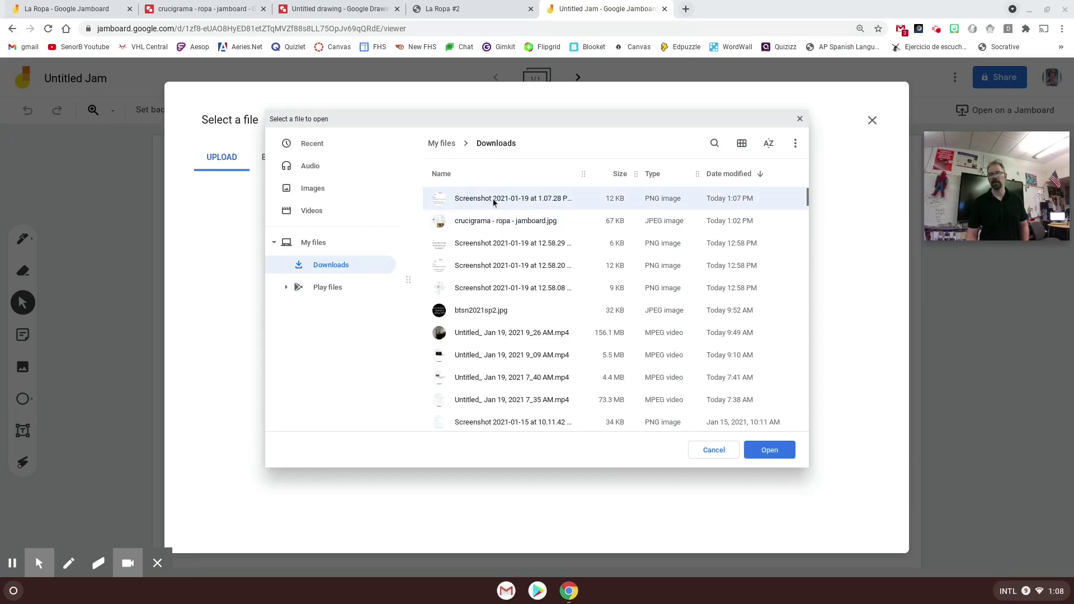
click(500, 229)
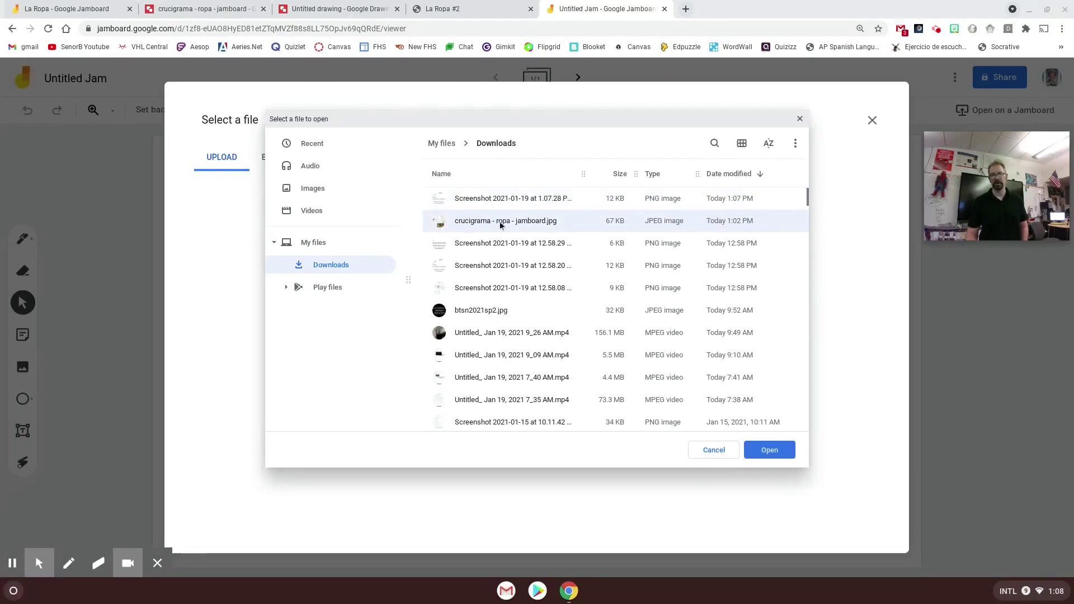
Step: Upload the crucigrama - ropa - jamboard.jpg image as the Untitled Jam's frame background
click(768, 451)
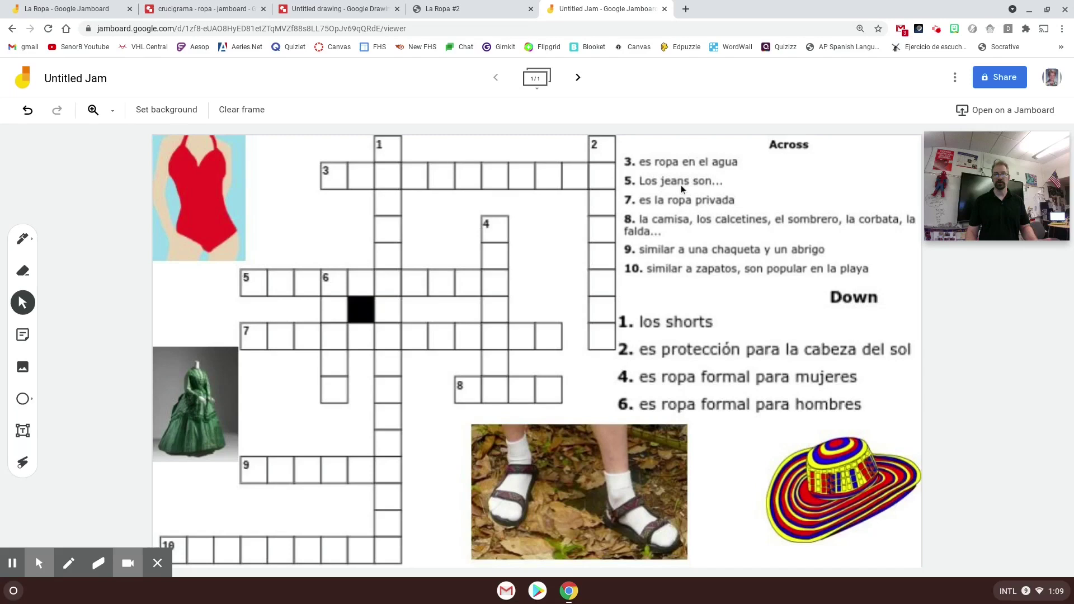
click(227, 4)
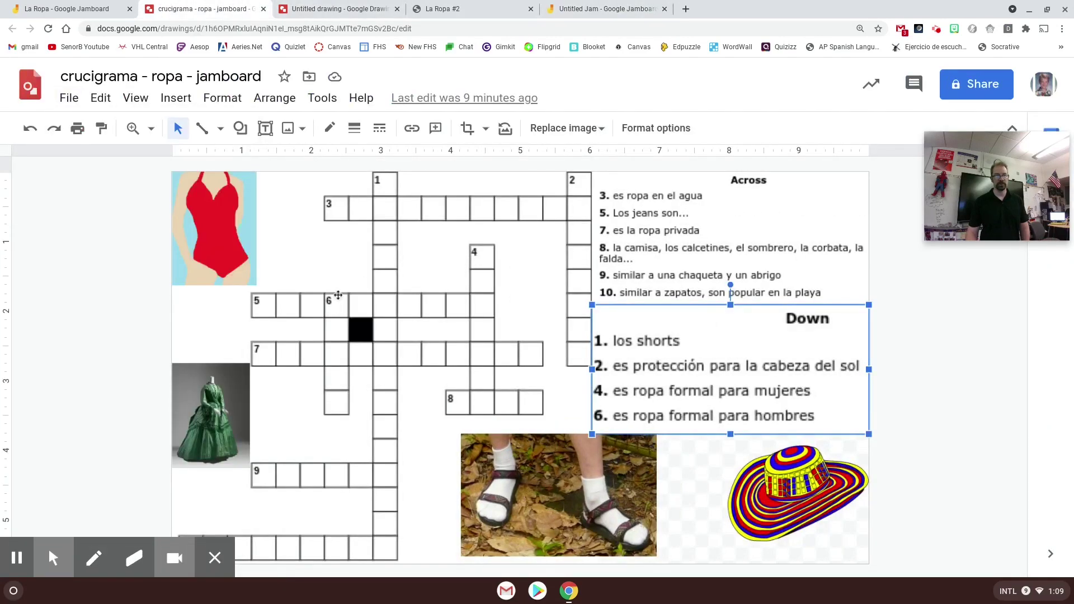
click(70, 9)
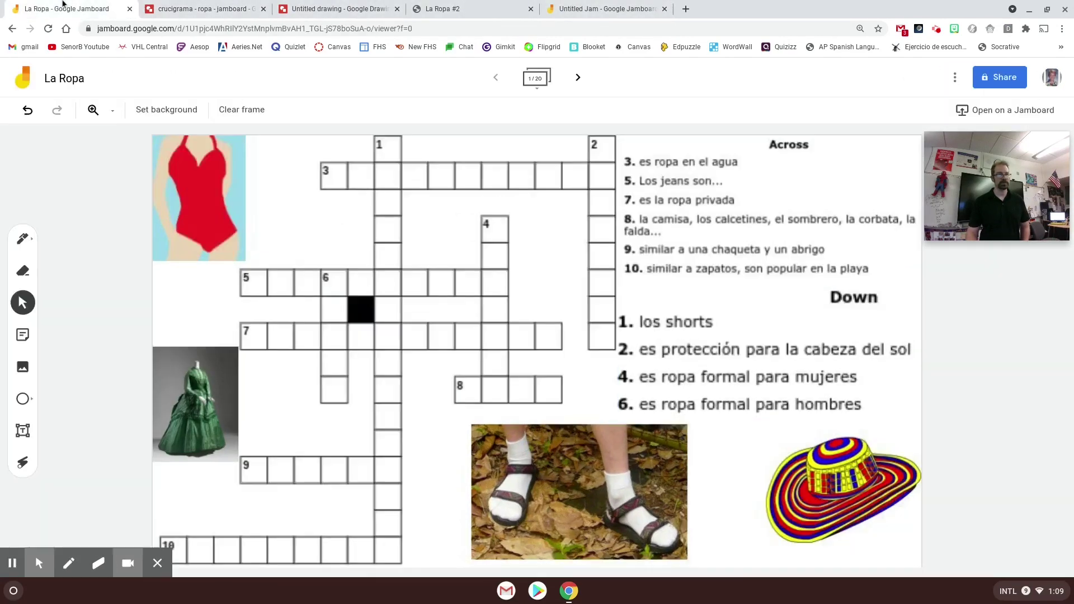
click(537, 88)
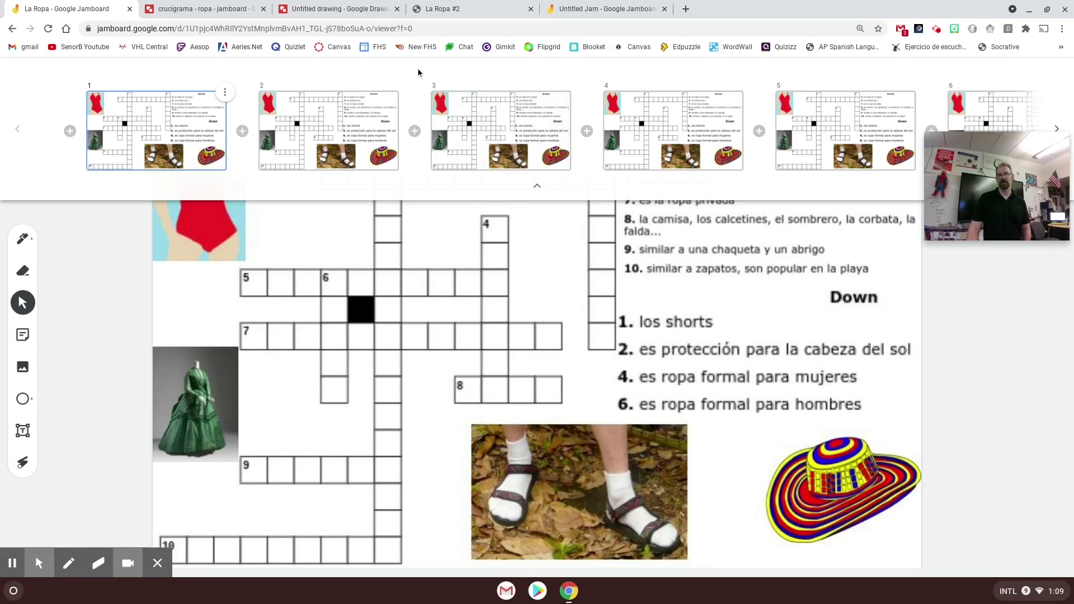
click(604, 9)
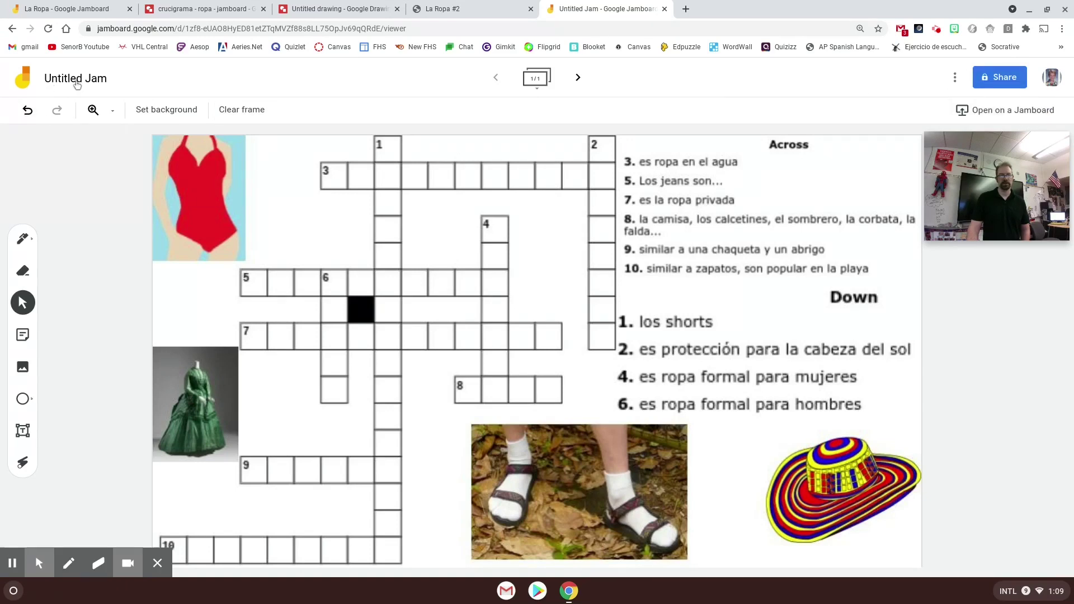
Step: Set the Untitled Jam's link access to Anyone with the link as Viewer
click(1003, 78)
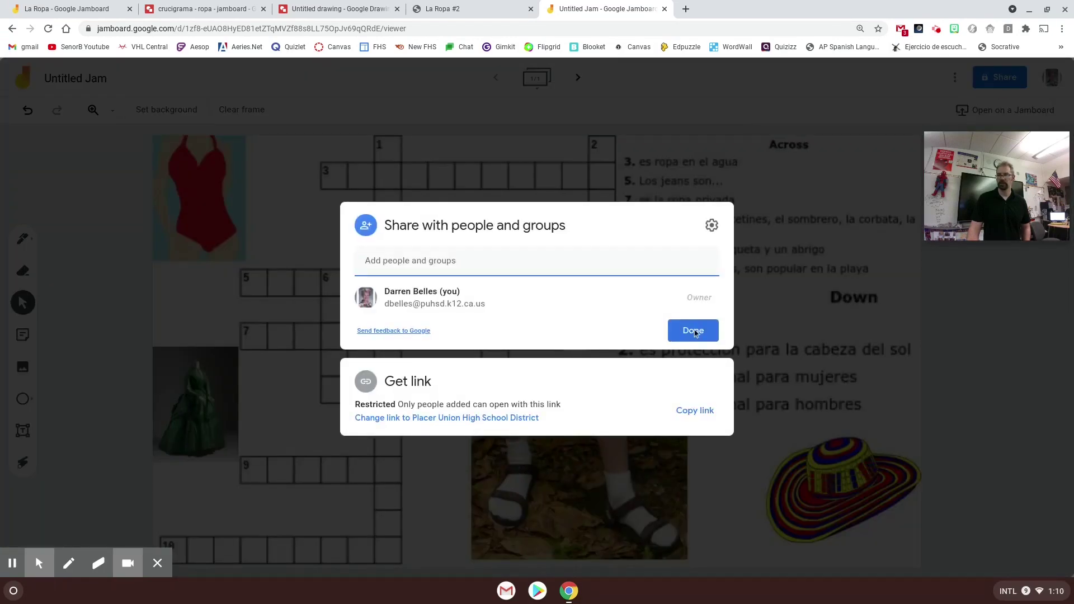
click(397, 423)
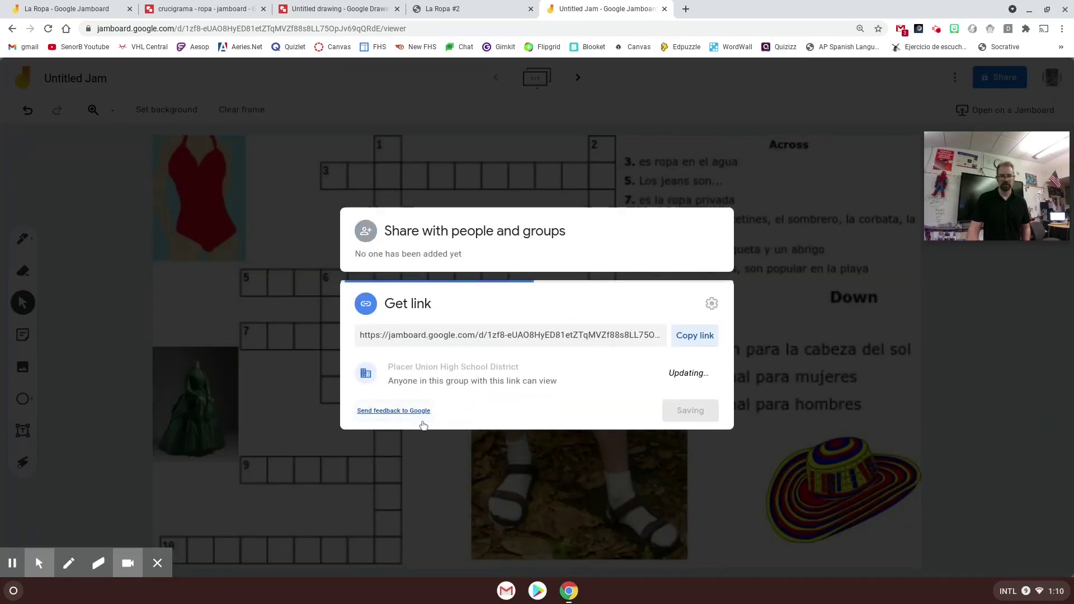
click(525, 367)
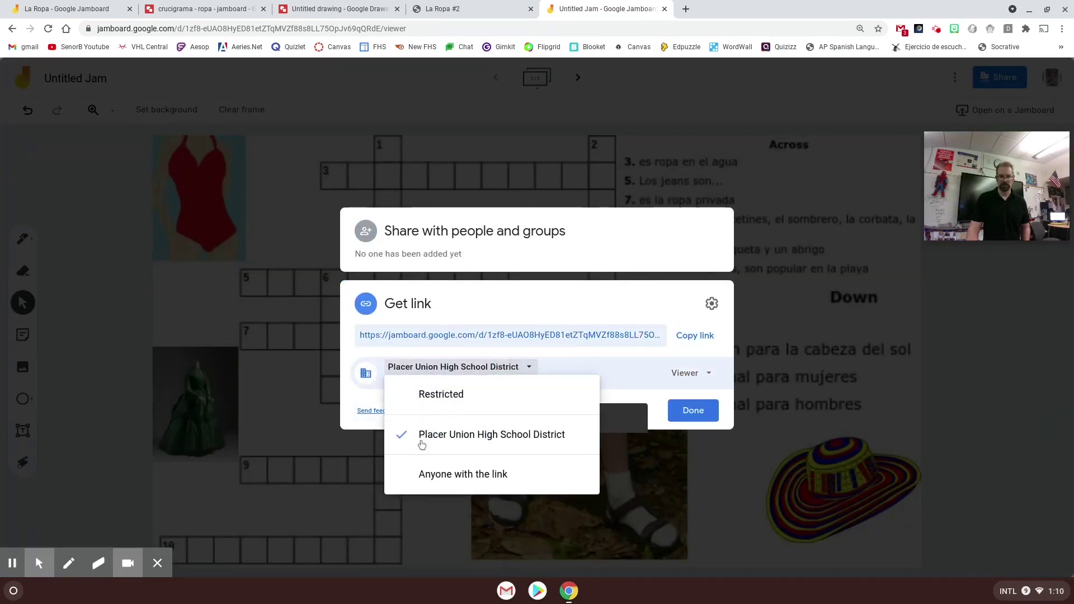
click(432, 475)
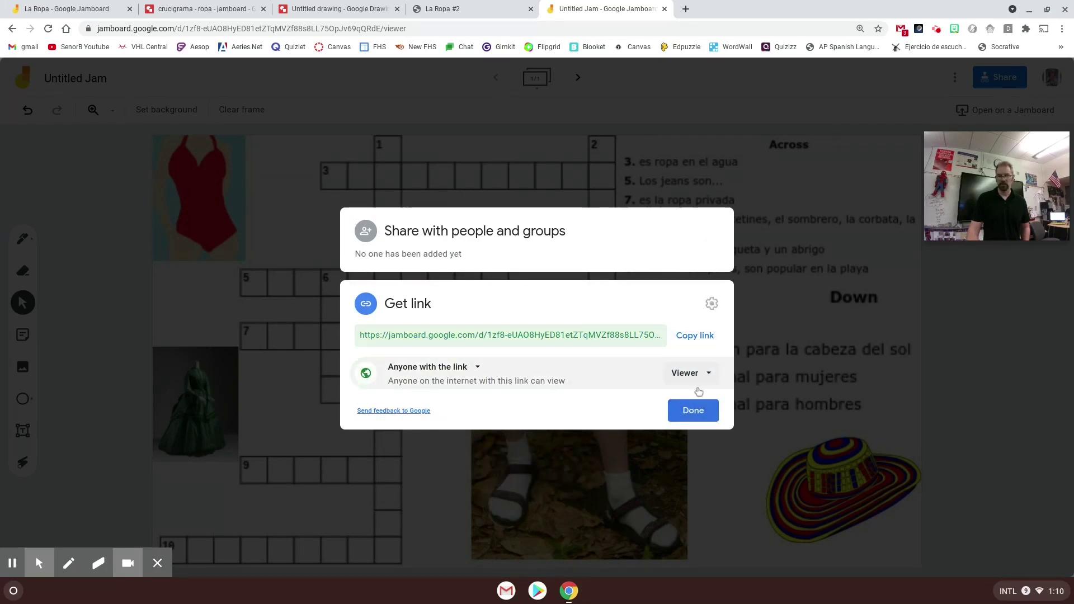
click(696, 413)
Step: Change the end of the jam's address from /viewer to /copy and select the edited link
click(396, 23)
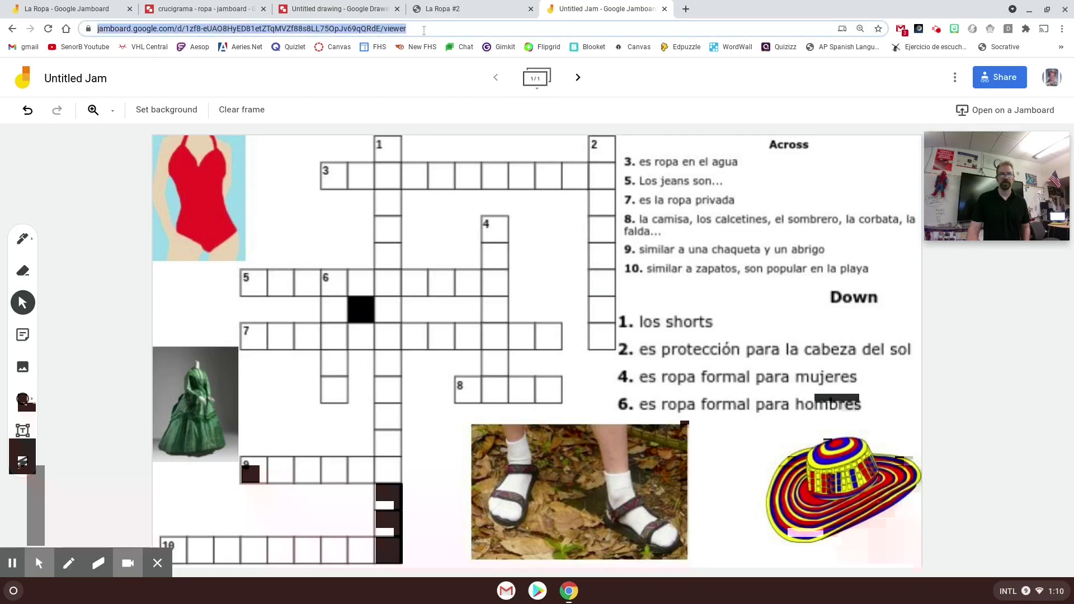
drag(435, 28, 419, 29)
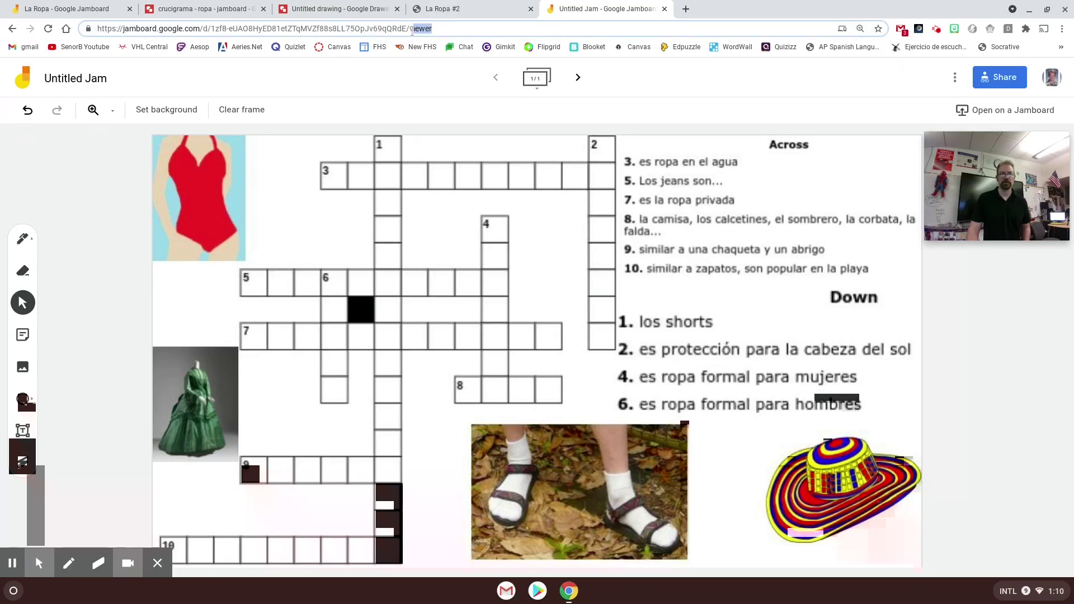
text(copy)
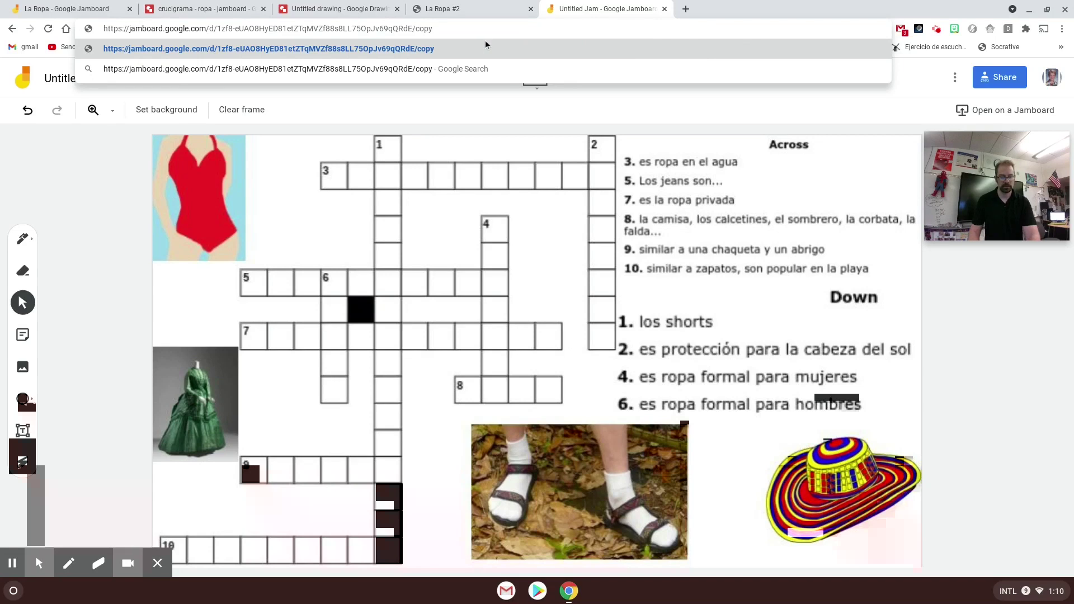
key(ctrl+a)
key(ctrl+c)
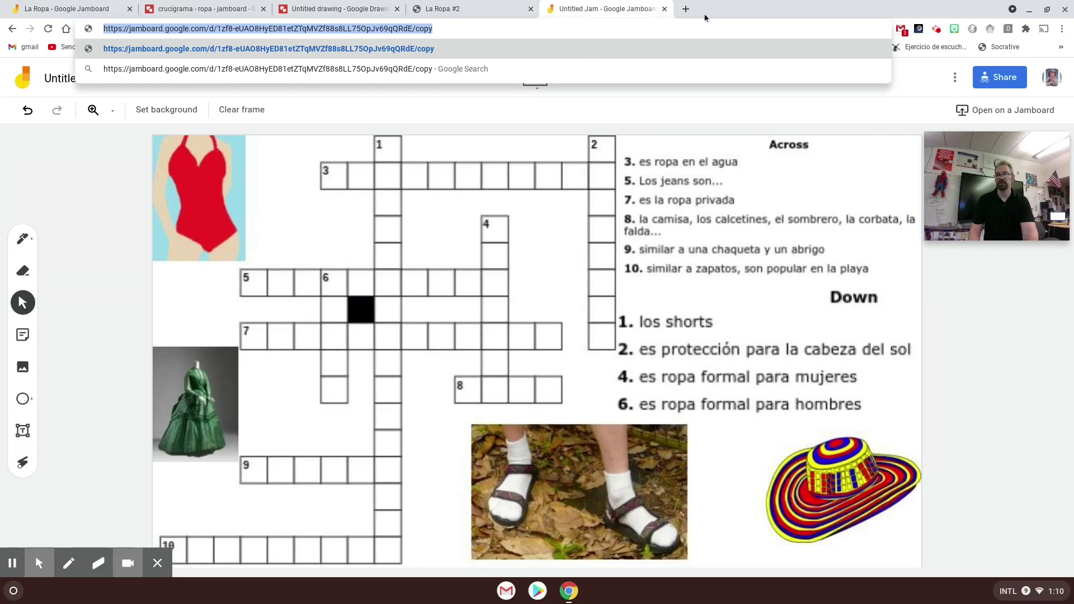
Step: Test the /copy link in a new tab, confirming the Copy document page, then close it
click(686, 9)
key(ctrl+v)
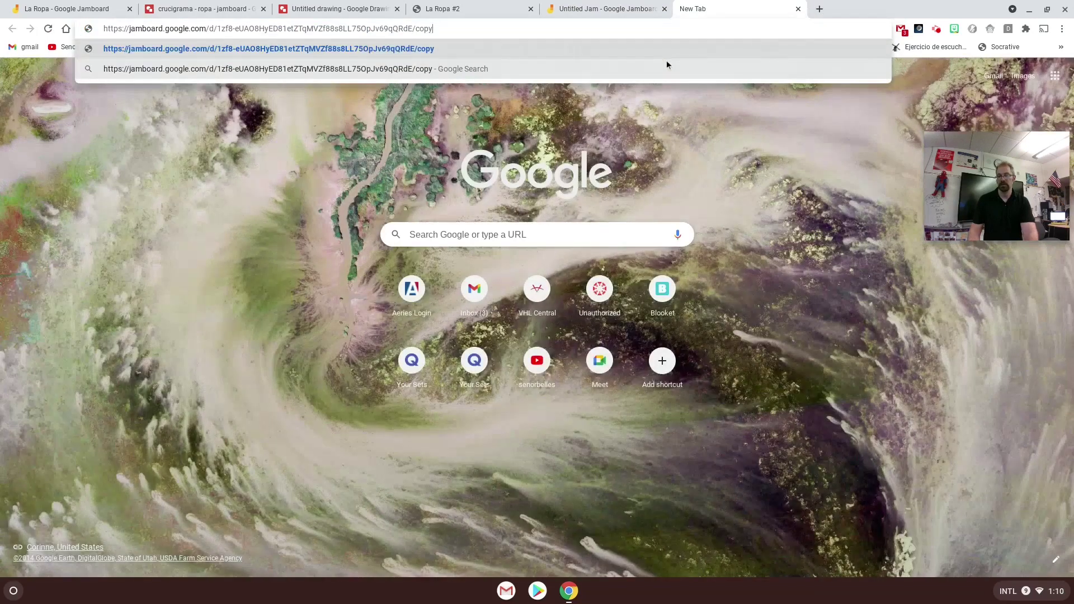
key(Return)
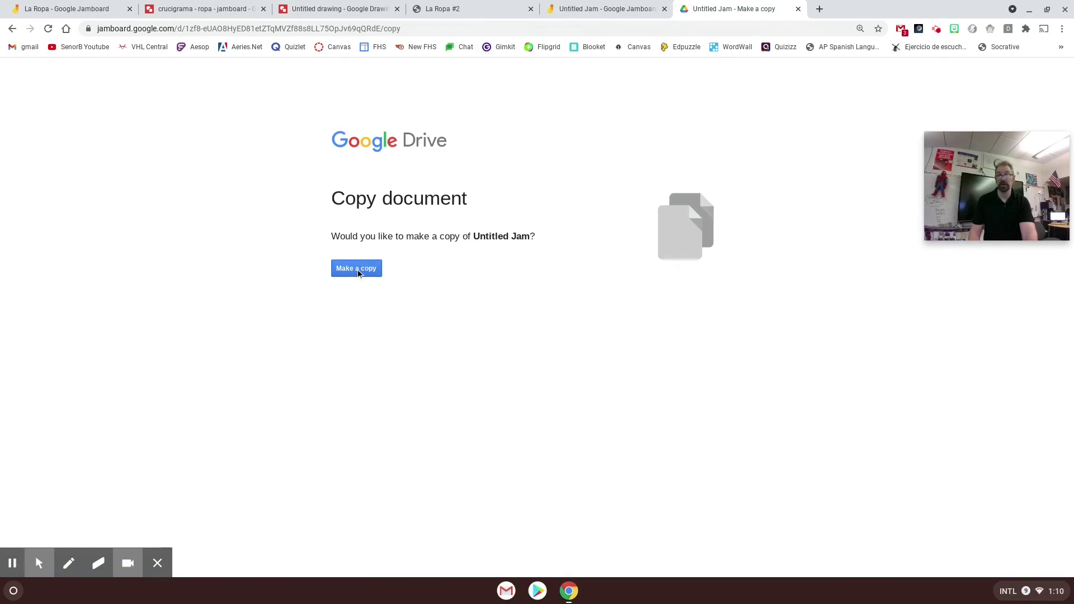
click(798, 9)
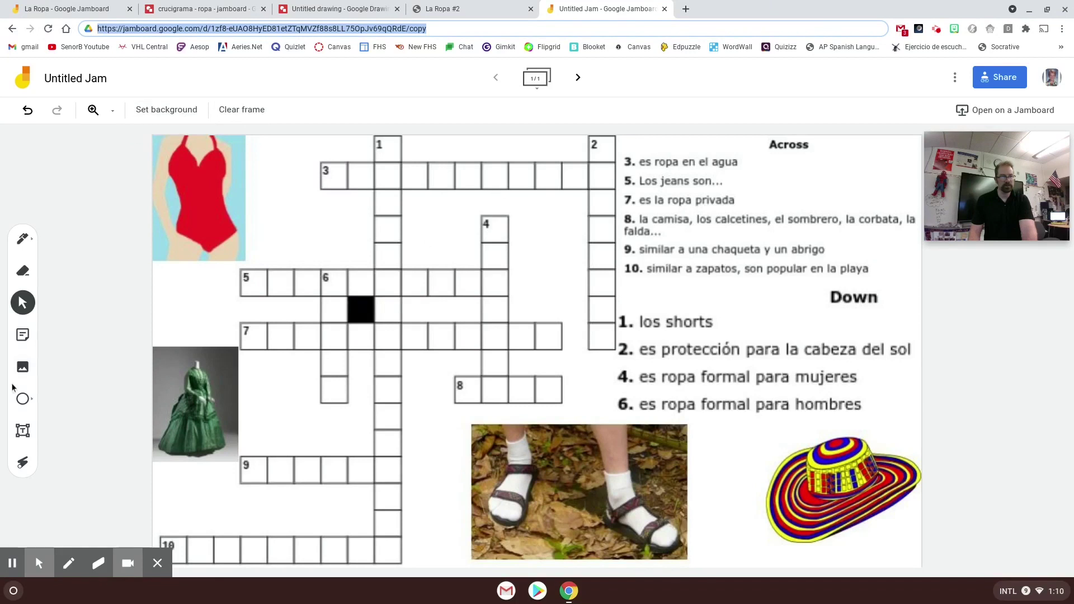
Step: Switch to the Pen tool and set its colour to green
mouse_move(549, 282)
mouse_down()
mouse_move(486, 283)
mouse_move(222, 357)
mouse_up()
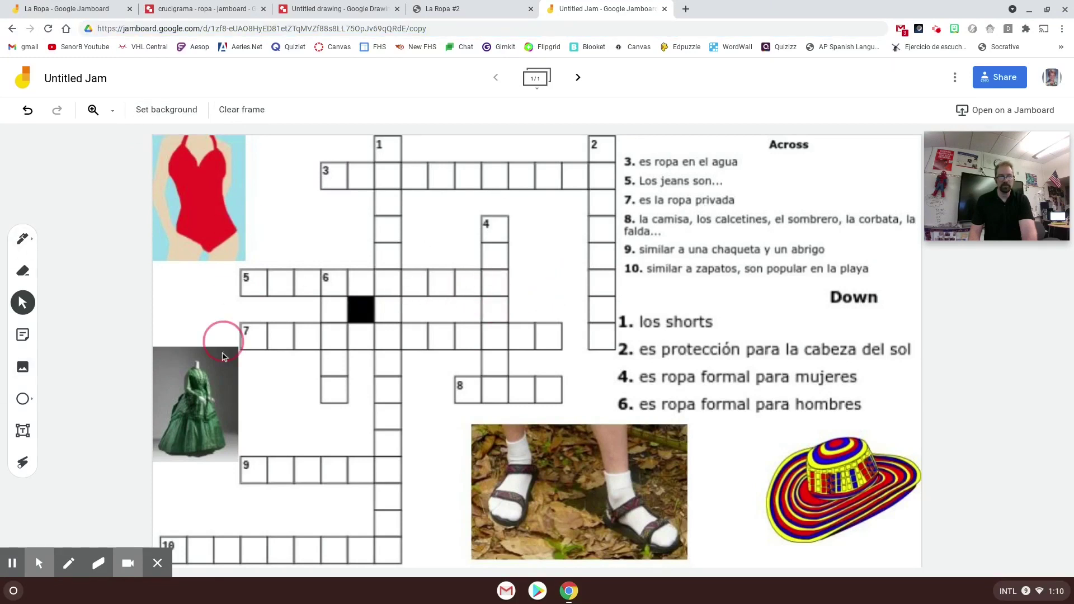
click(23, 239)
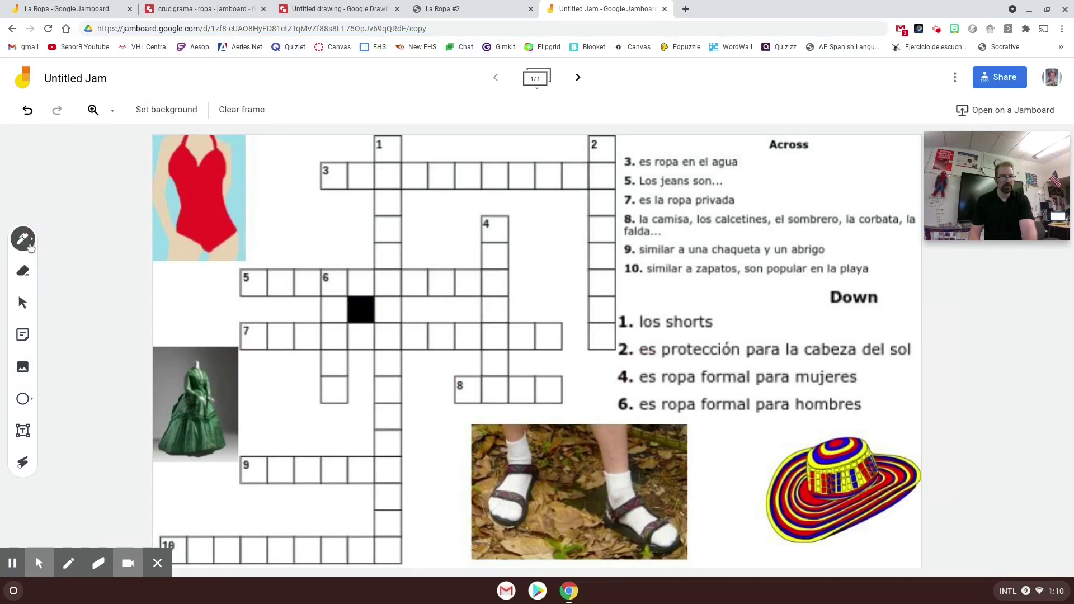
click(26, 240)
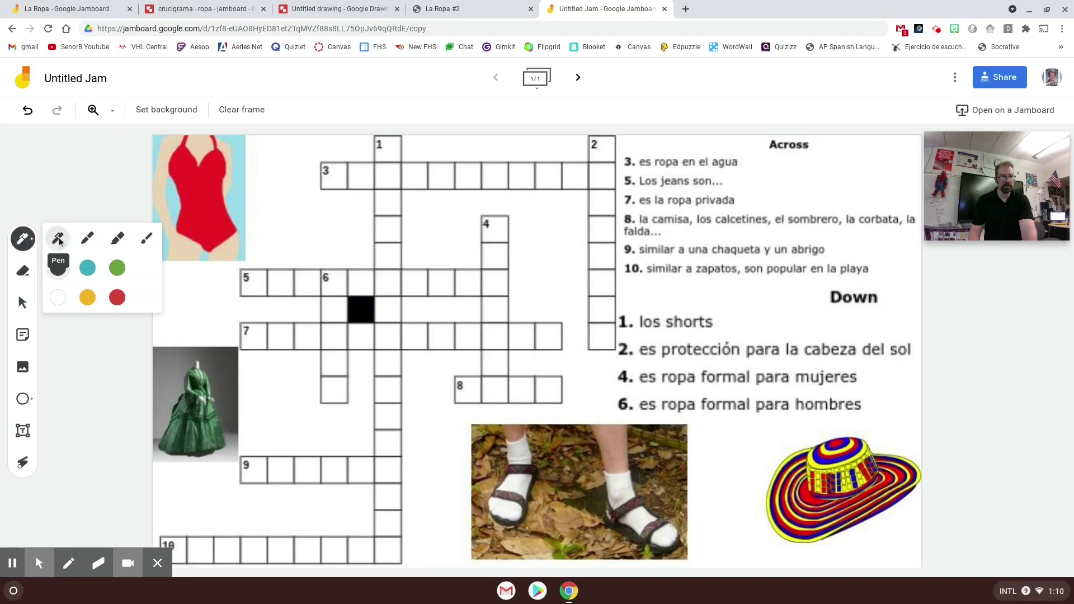
click(118, 270)
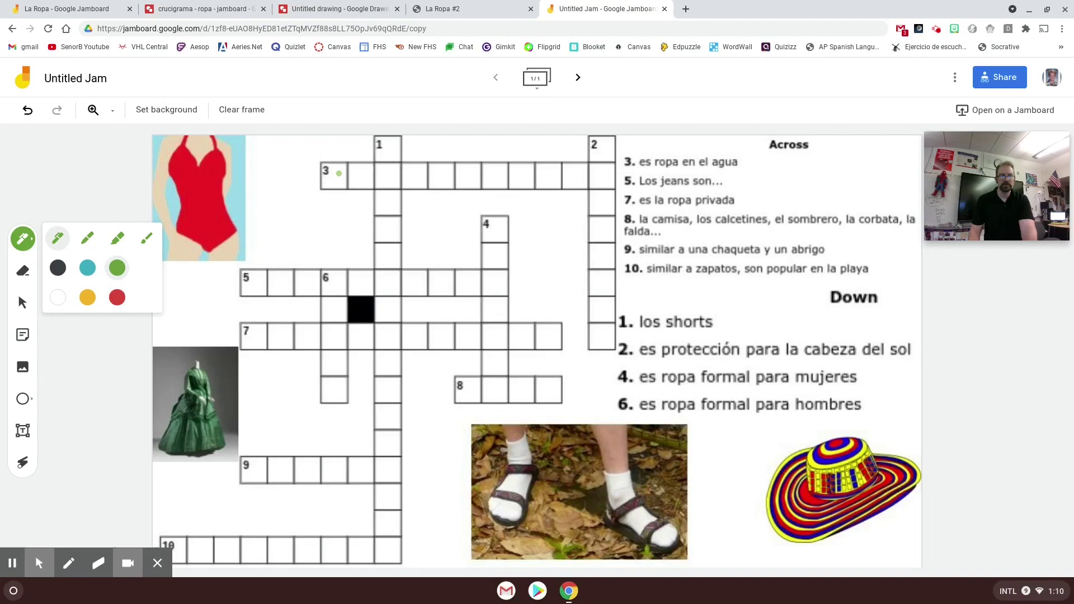
Step: Handwrite the answer across the 3-across boxes, circle it in green, and zoom to 150%
mouse_move(338, 173)
mouse_down()
mouse_move(361, 184)
mouse_move(403, 169)
mouse_up()
drag(408, 178, 475, 188)
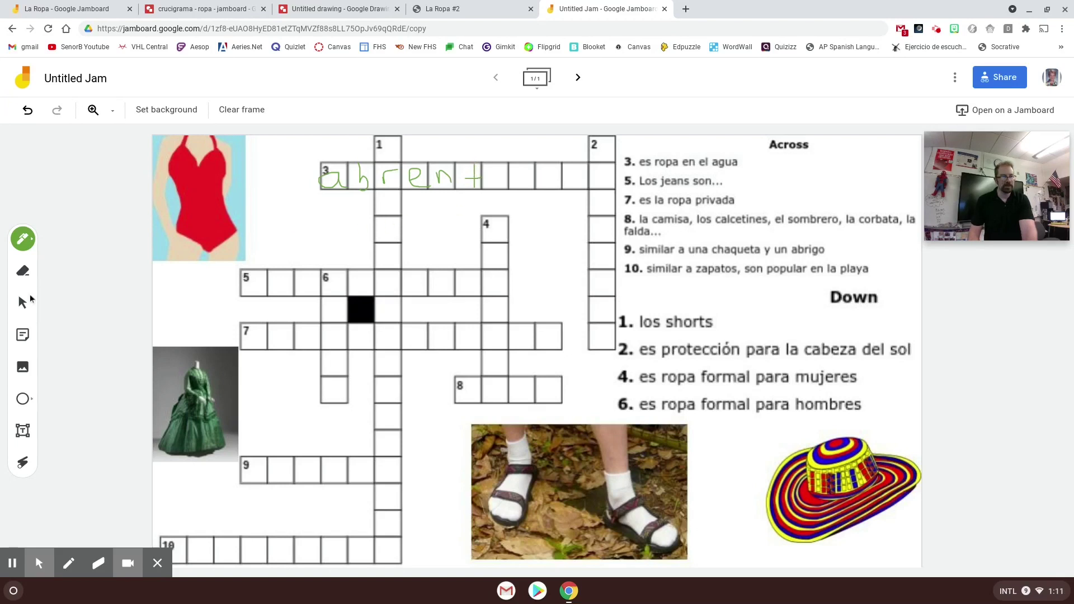
mouse_move(477, 161)
mouse_down()
mouse_move(361, 216)
mouse_move(409, 156)
mouse_up()
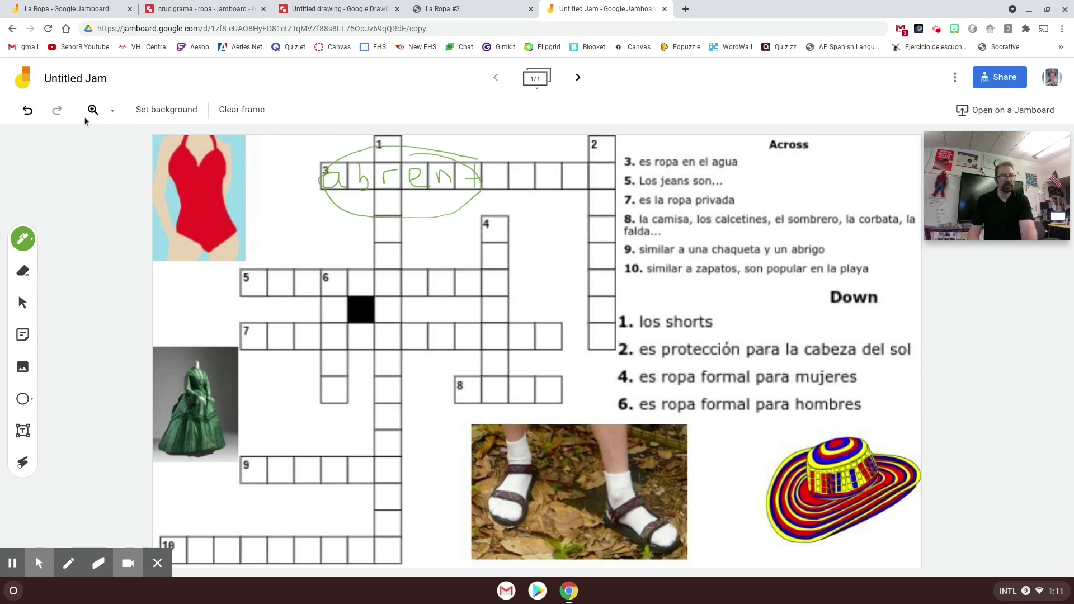
click(113, 111)
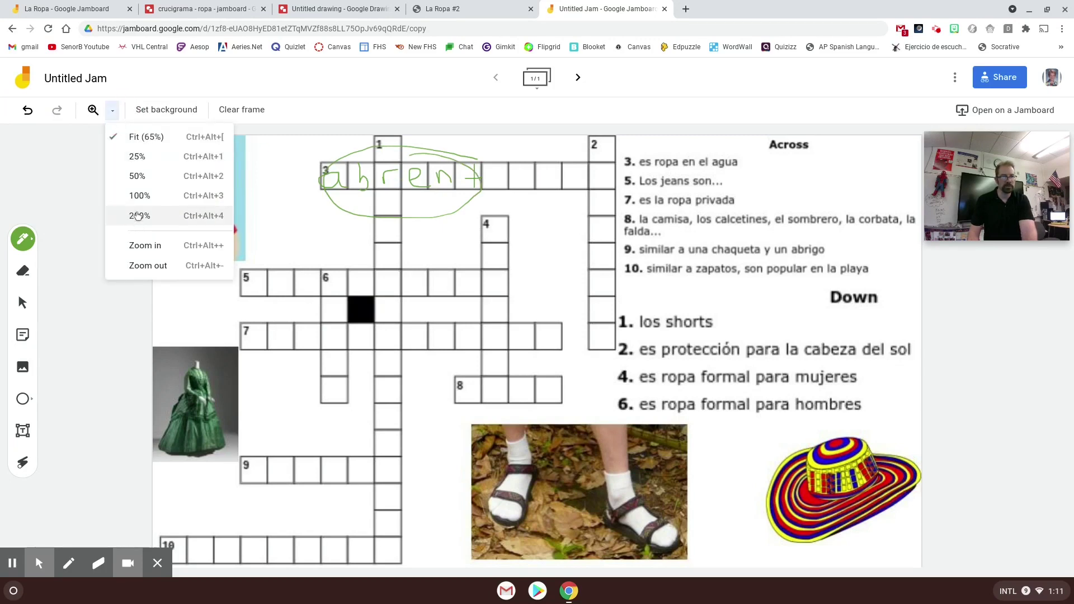
click(135, 196)
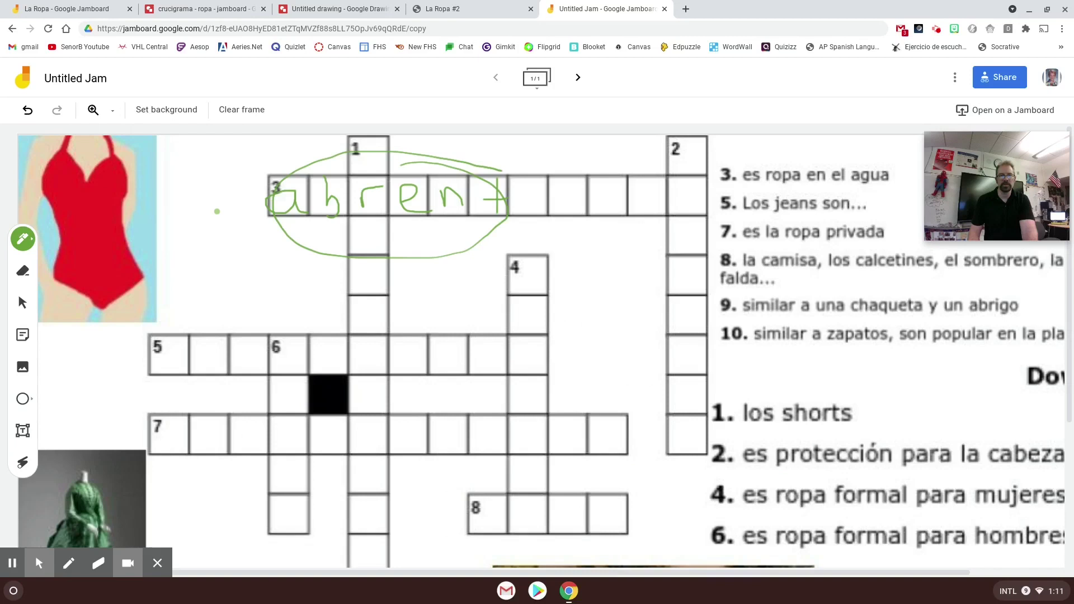